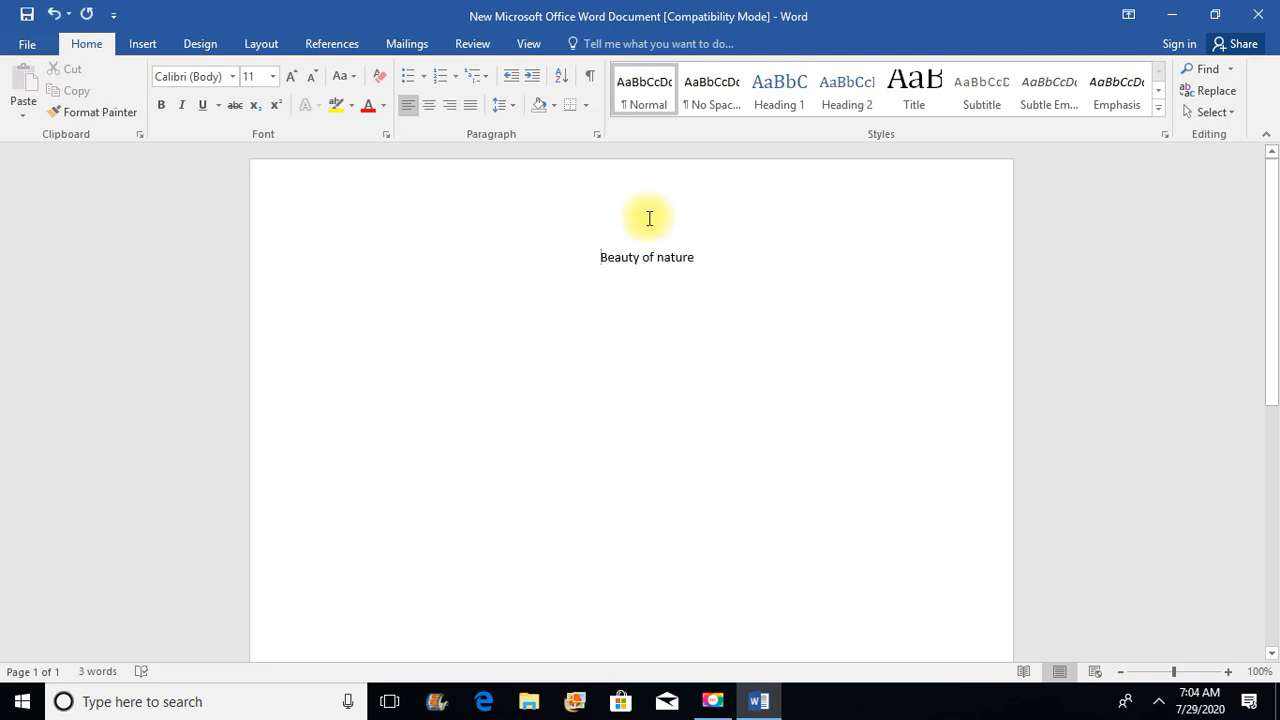
# Set the "Beauty of nature" text to the AR DECODE font at size 36
pyautogui.tripleClick(605, 260)
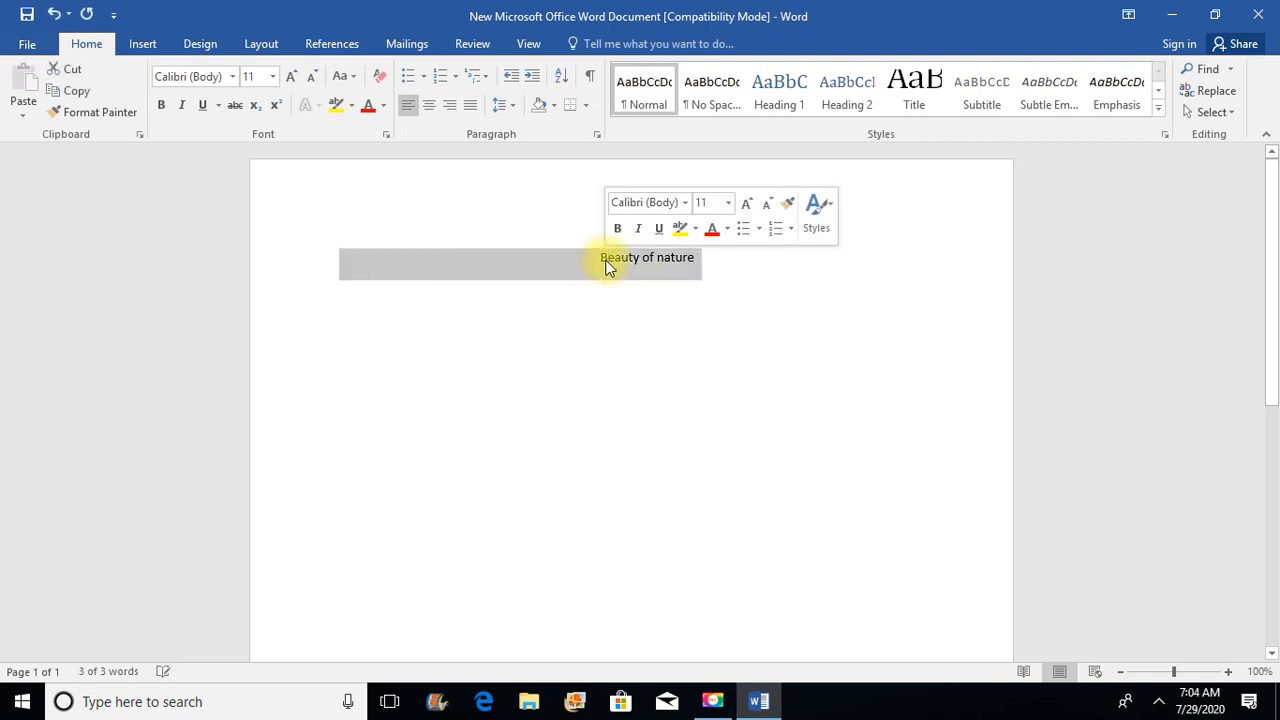
pyautogui.click(236, 77)
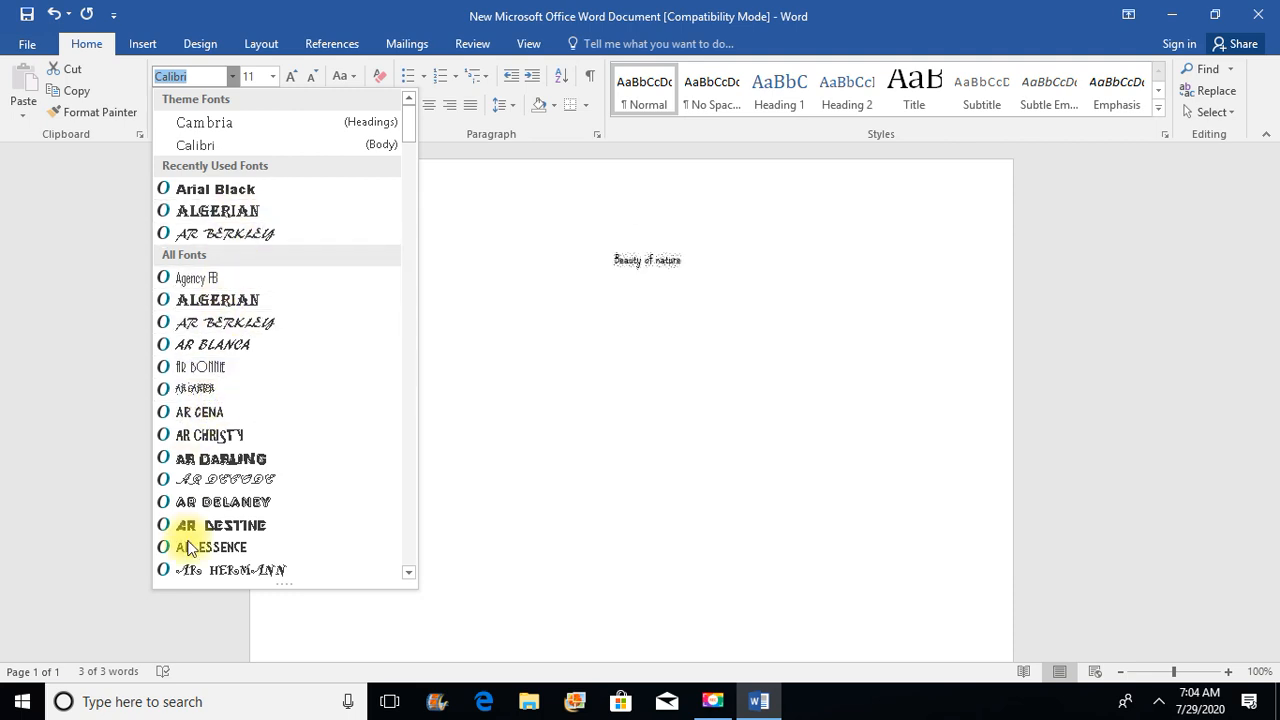
pyautogui.click(214, 480)
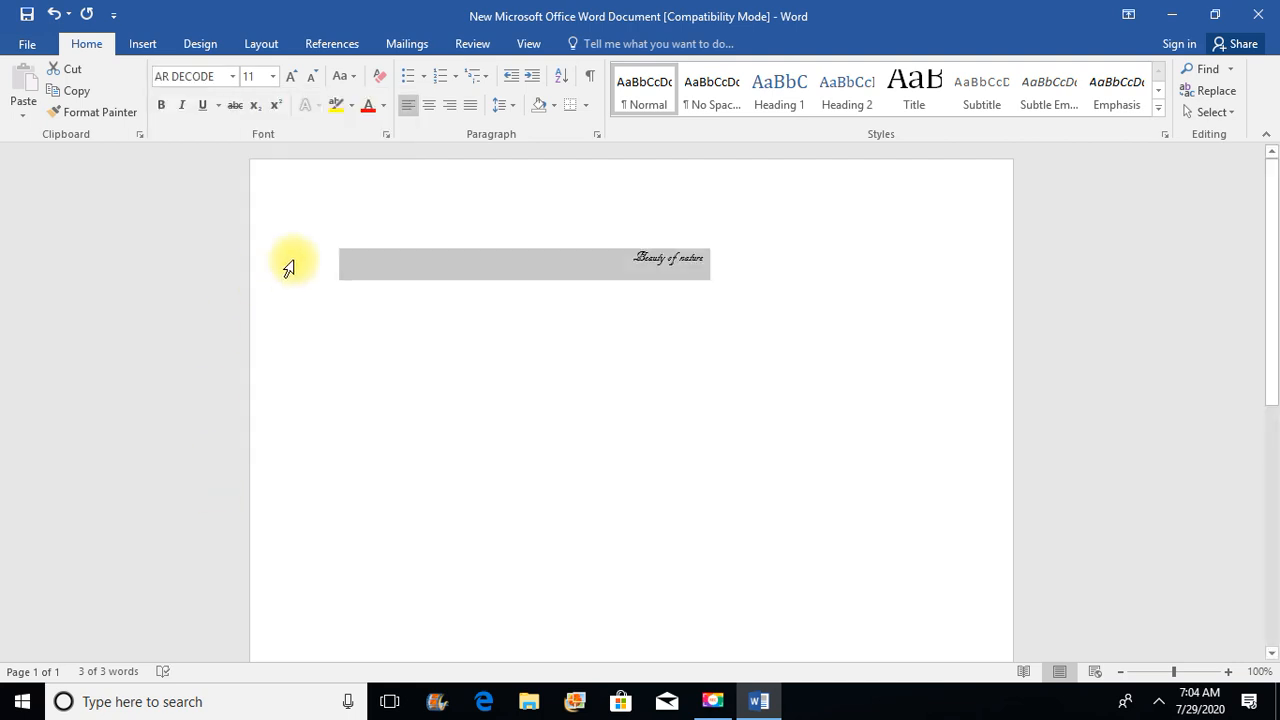
pyautogui.click(273, 75)
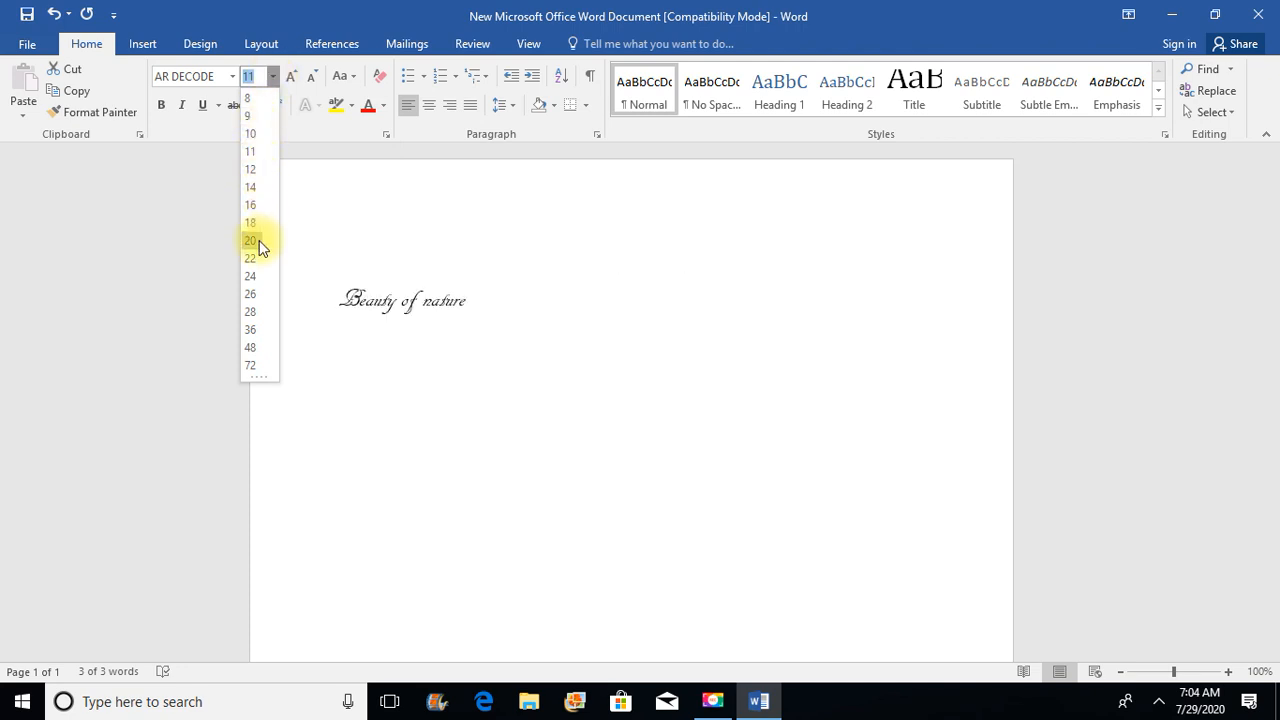
pyautogui.click(250, 329)
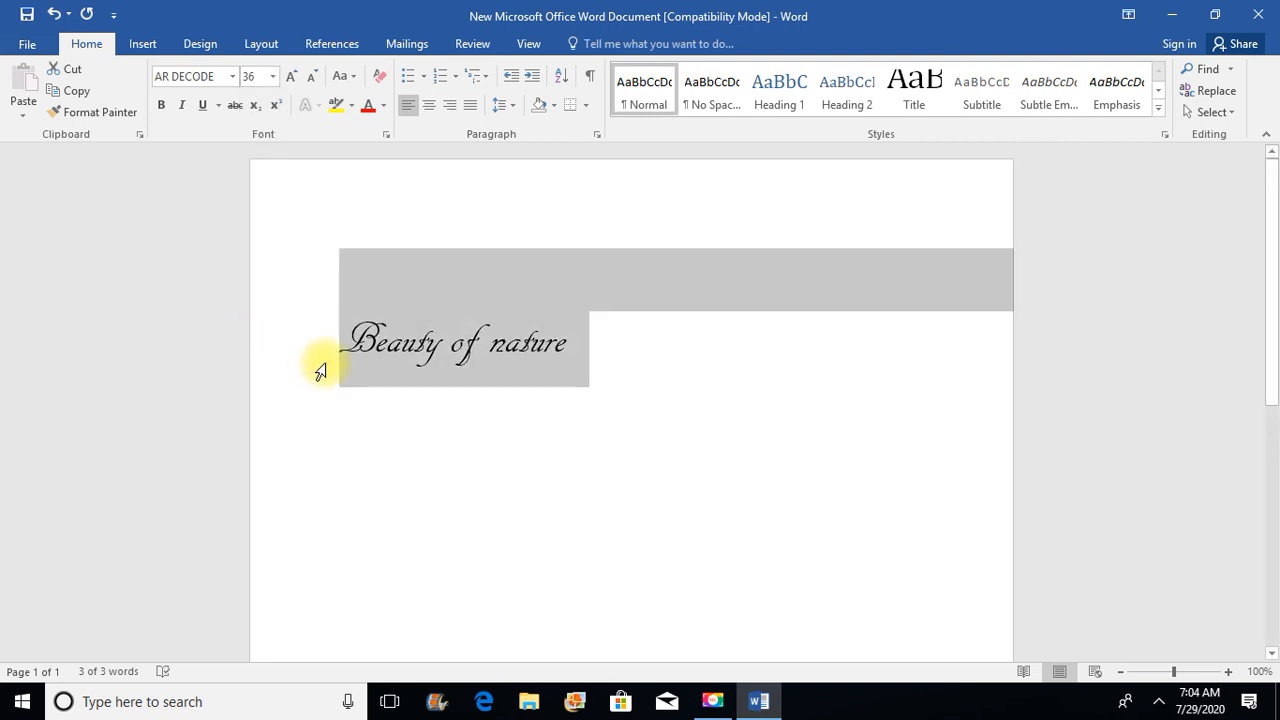
pyautogui.click(331, 263)
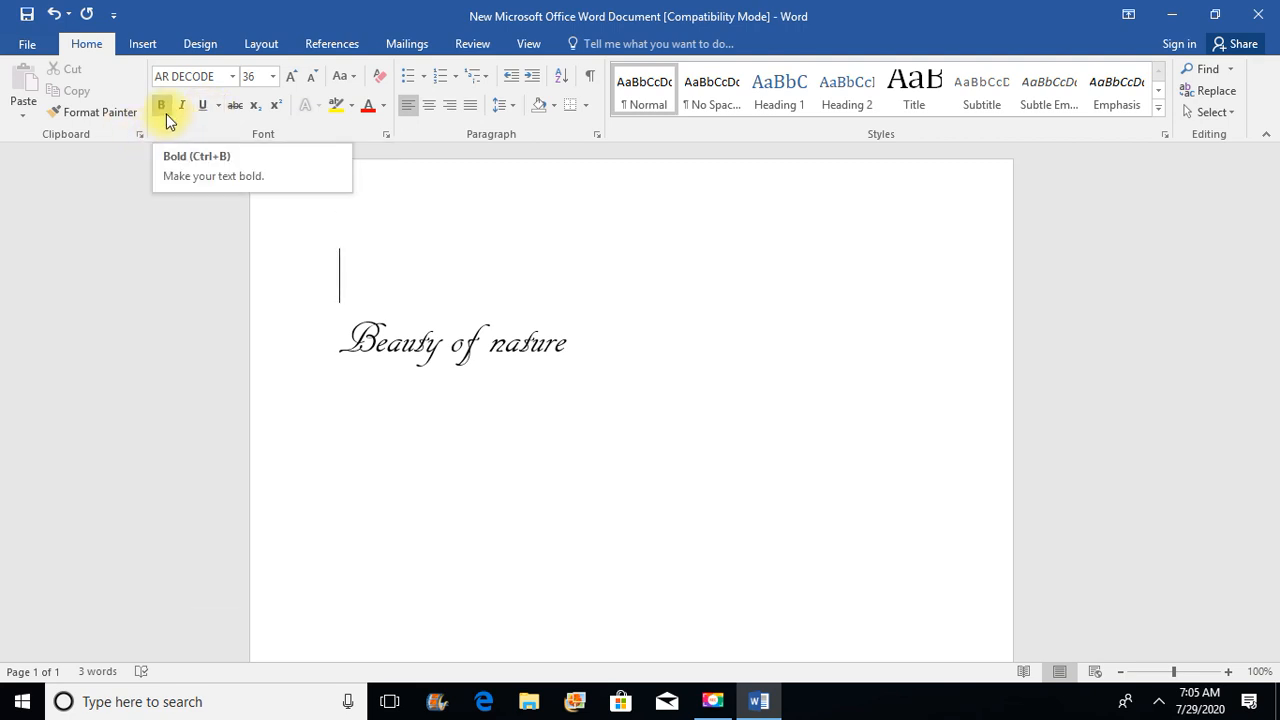
# Make only the word "Beauty" bold in the "Beauty of nature" line
pyautogui.click(333, 340)
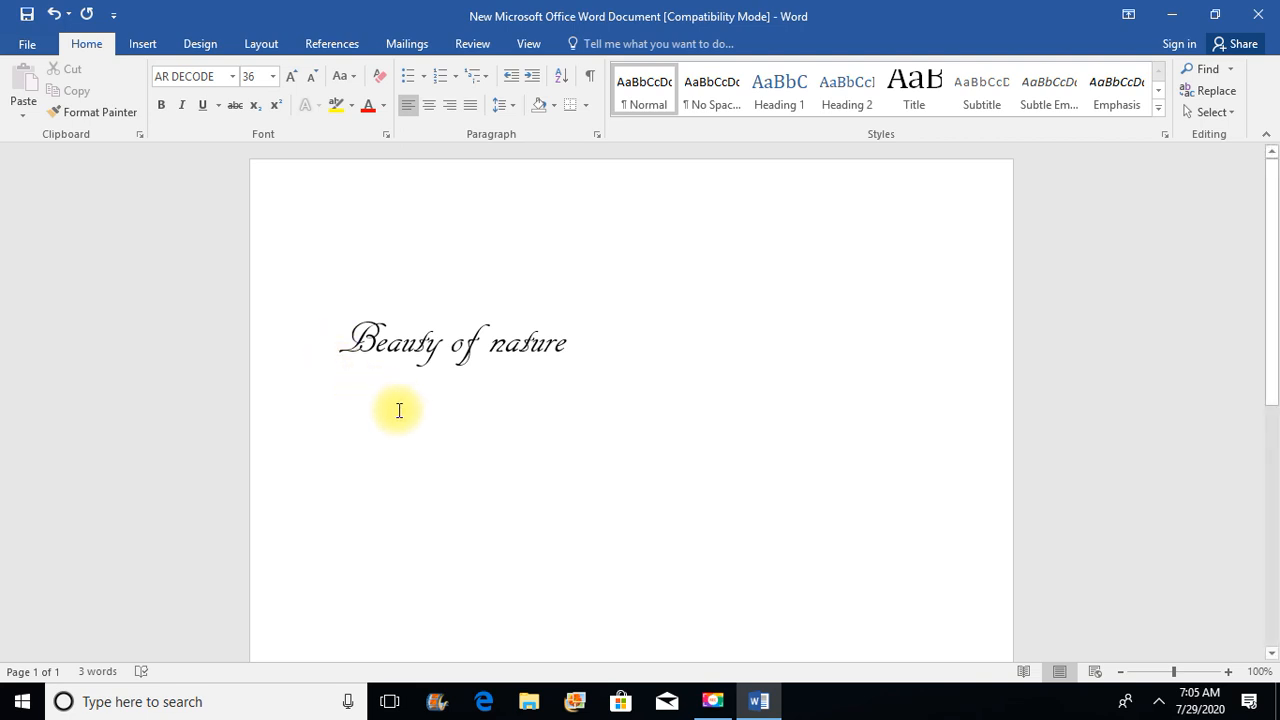
pyautogui.doubleClick(358, 347)
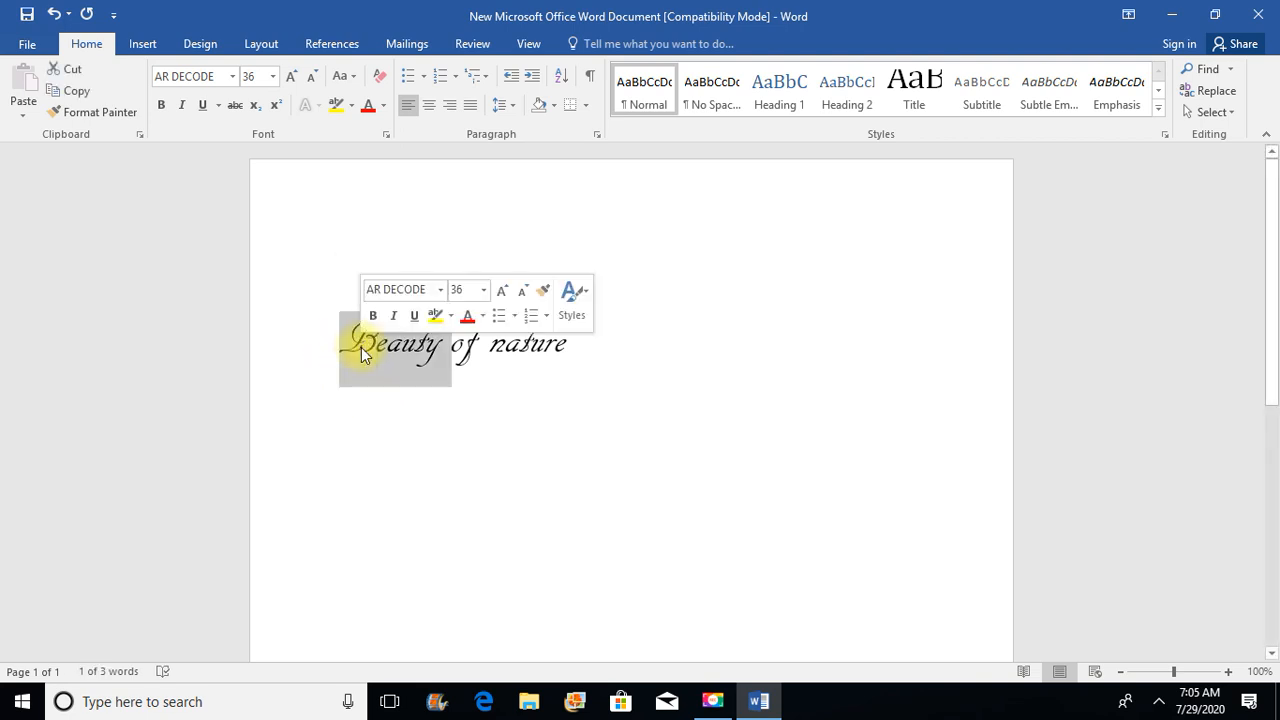
pyautogui.click(160, 106)
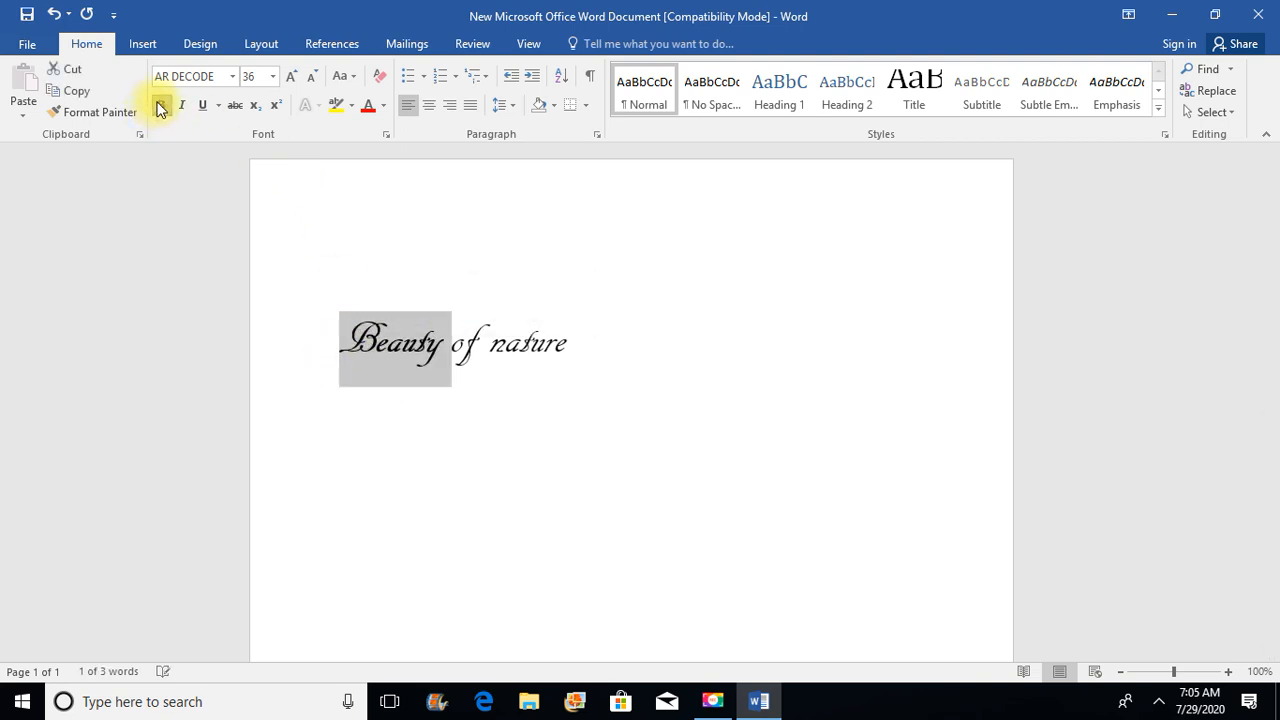
pyautogui.click(422, 419)
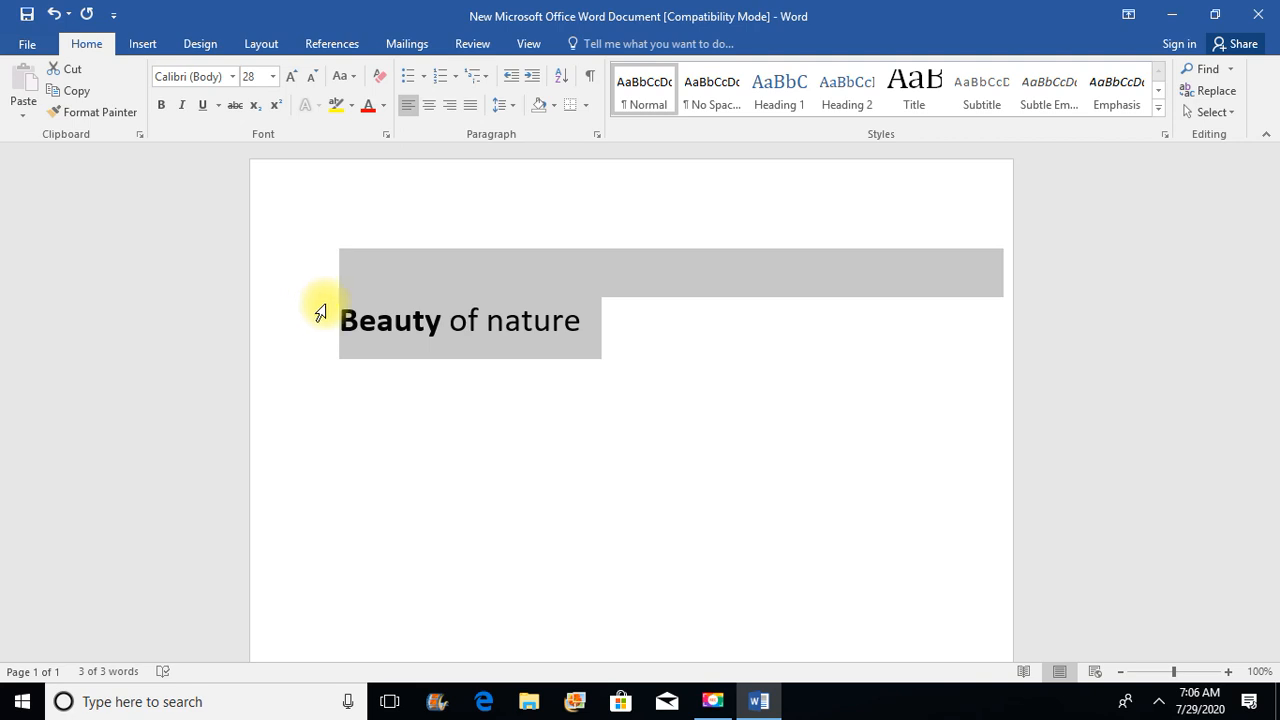
# Italicize the whole "Beauty of nature" line
pyautogui.click(330, 374)
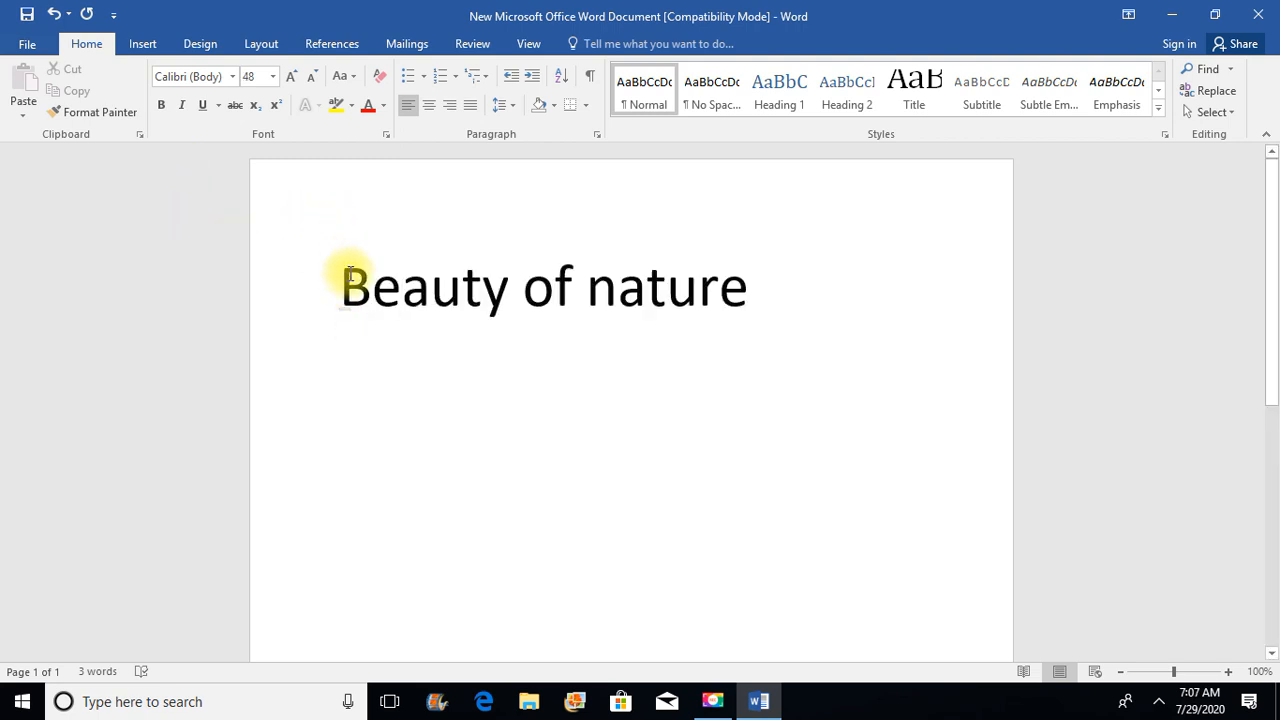
pyautogui.tripleClick(345, 270)
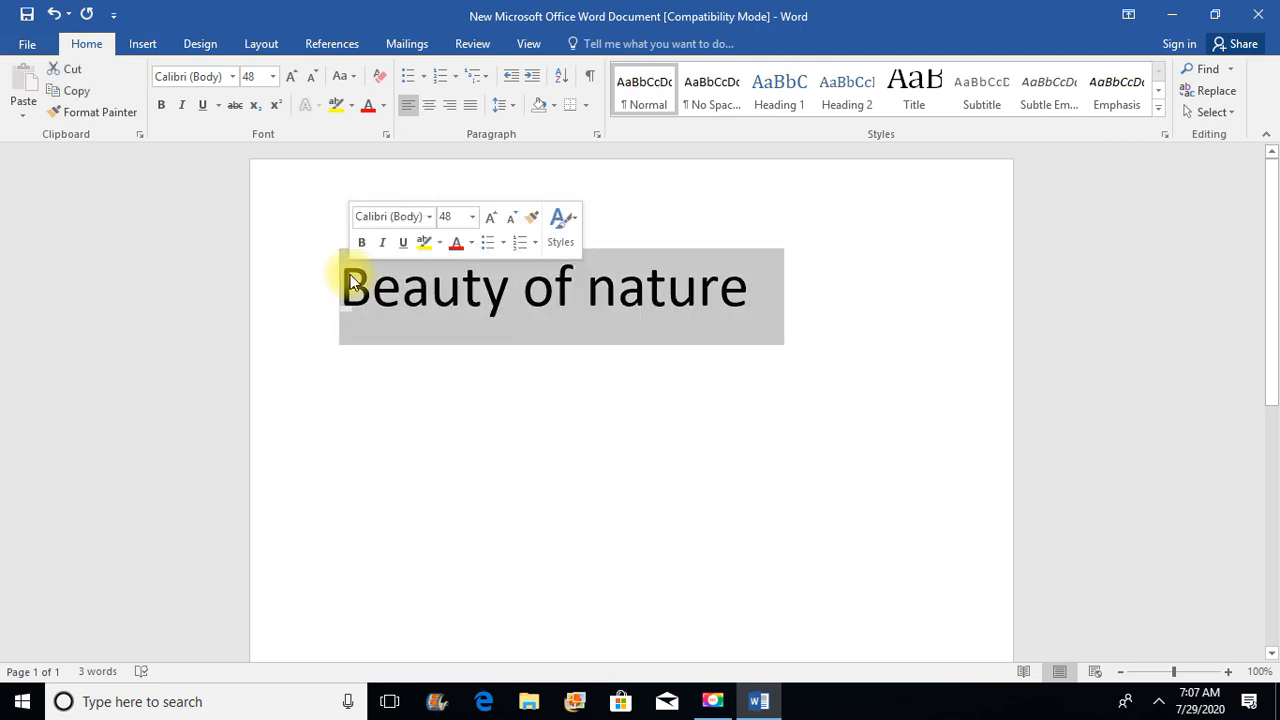
pyautogui.click(184, 105)
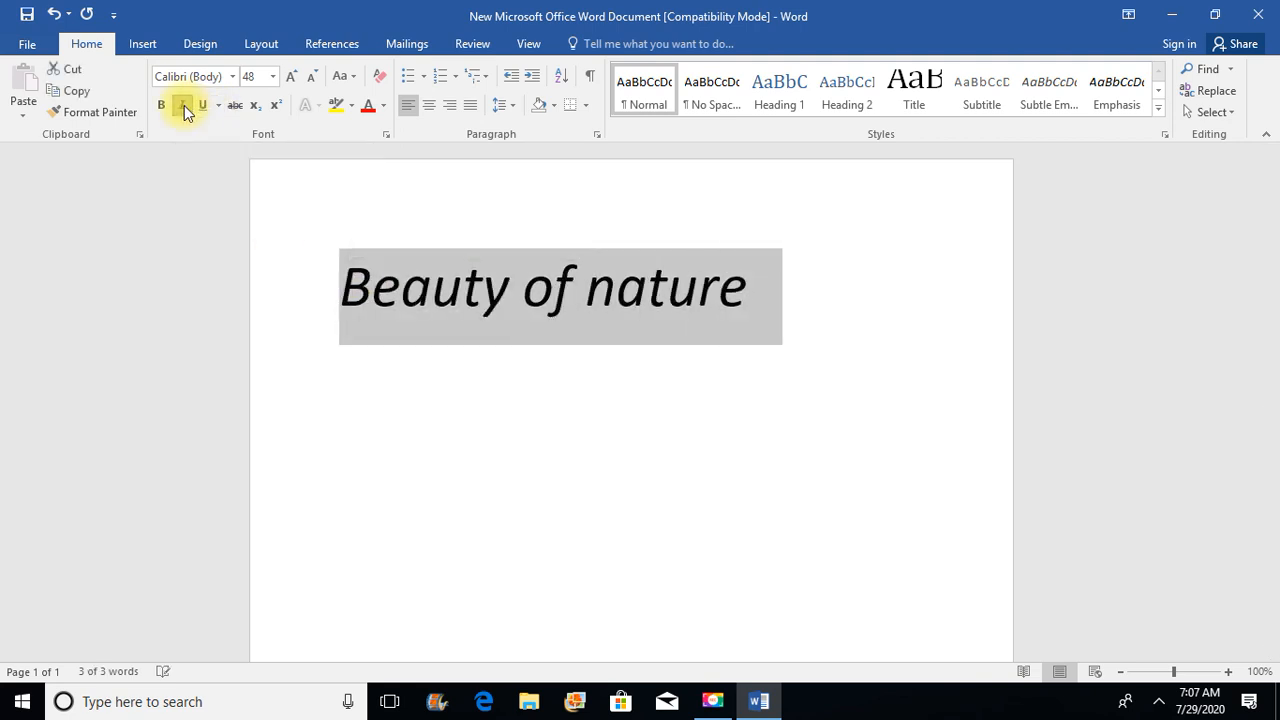
pyautogui.click(373, 420)
# Underline the "Beauty of nature" line with a dotted underline and color the underline red
pyautogui.click(205, 106)
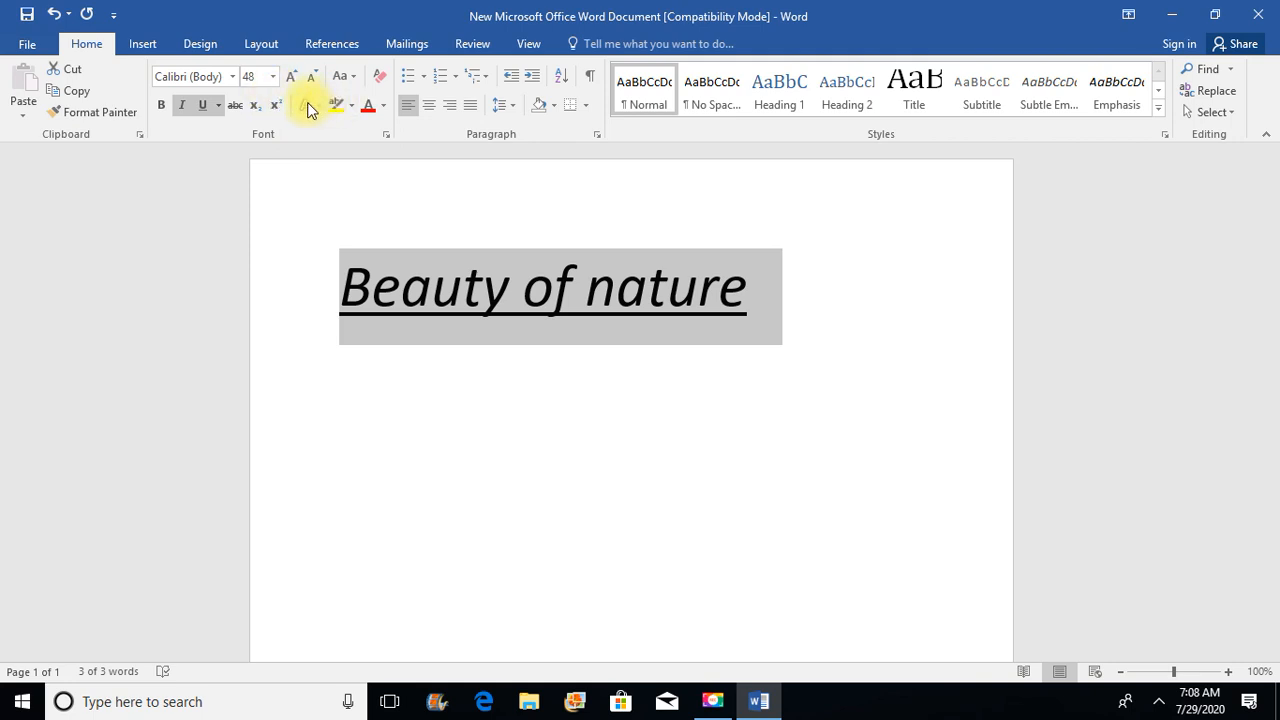
pyautogui.click(218, 105)
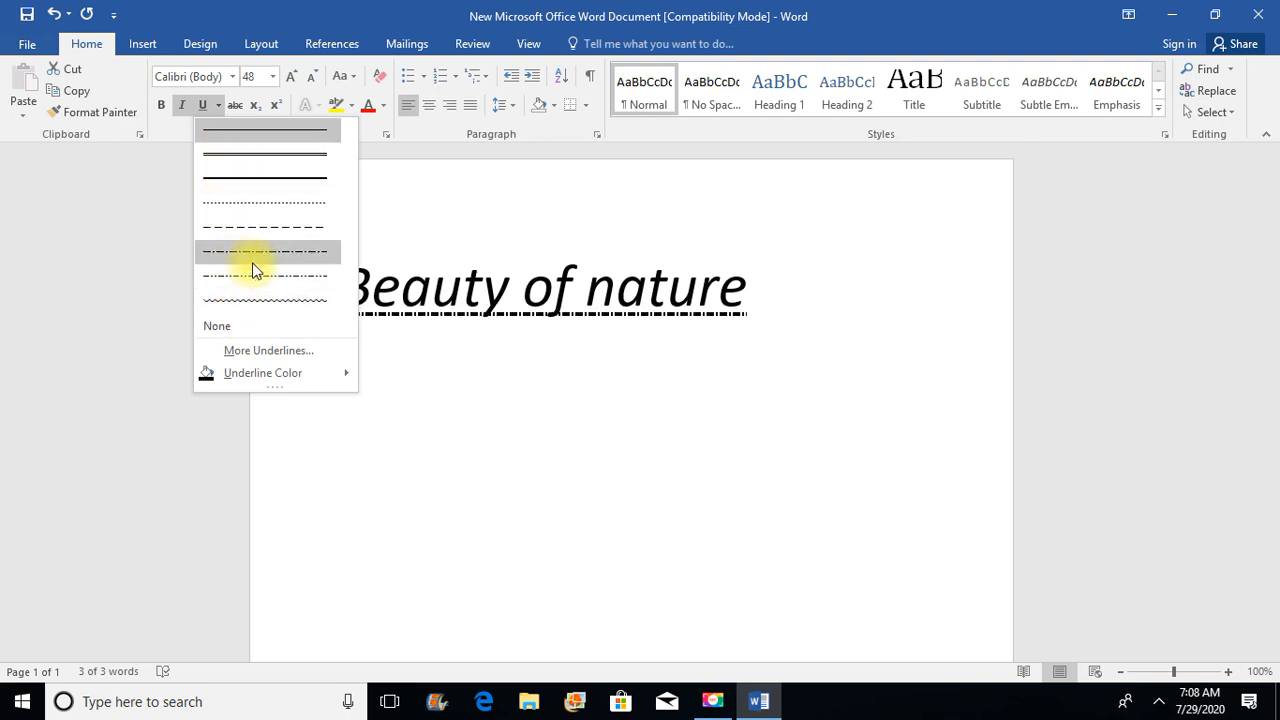
pyautogui.click(266, 206)
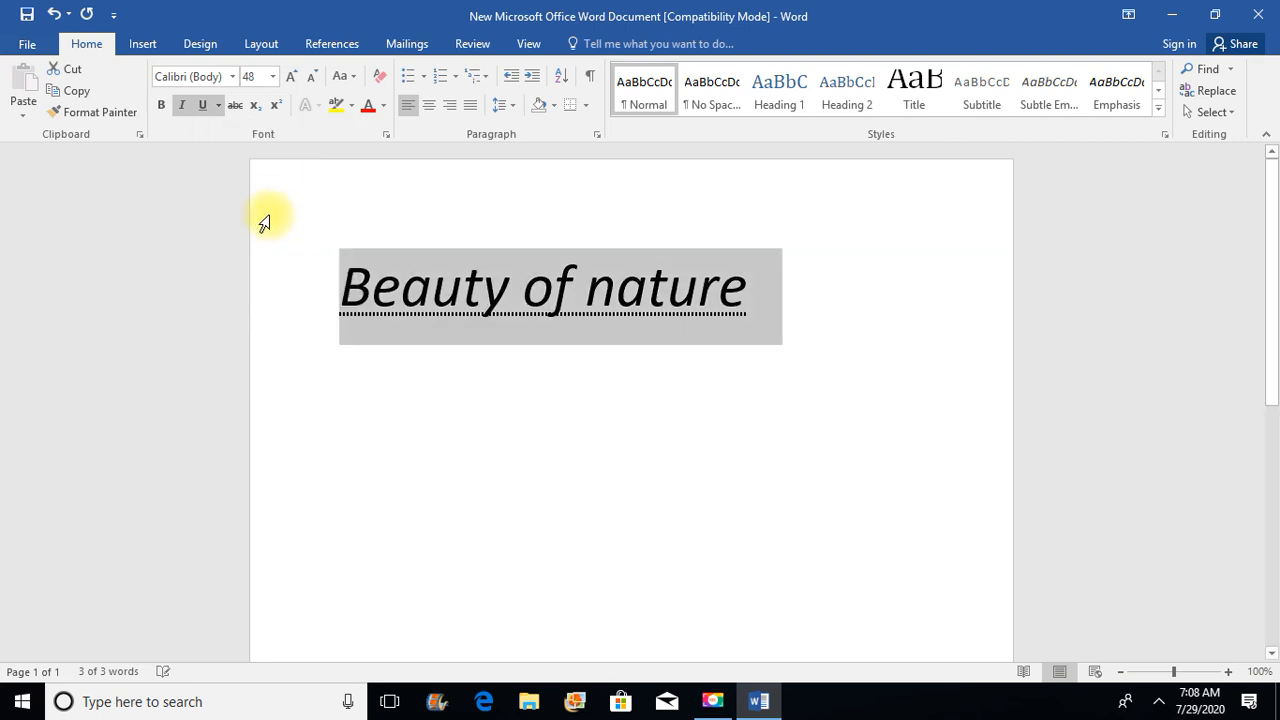
pyautogui.click(218, 105)
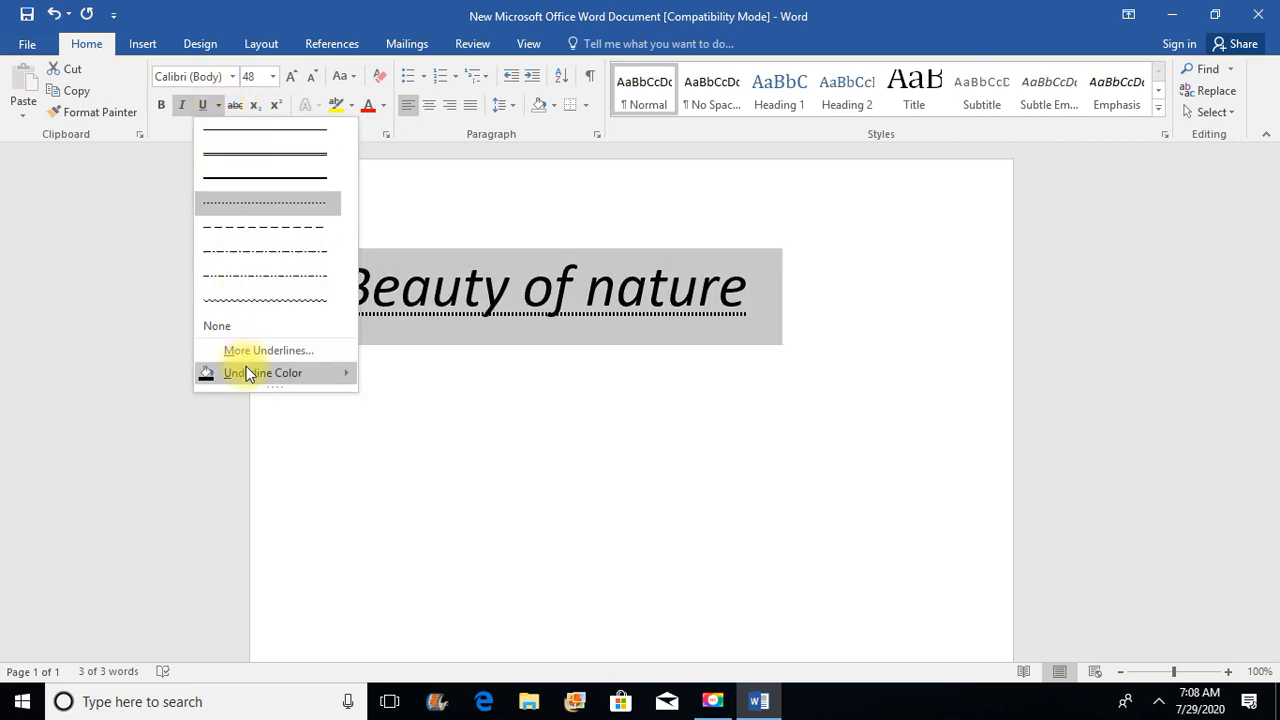
pyautogui.moveTo(249, 372)
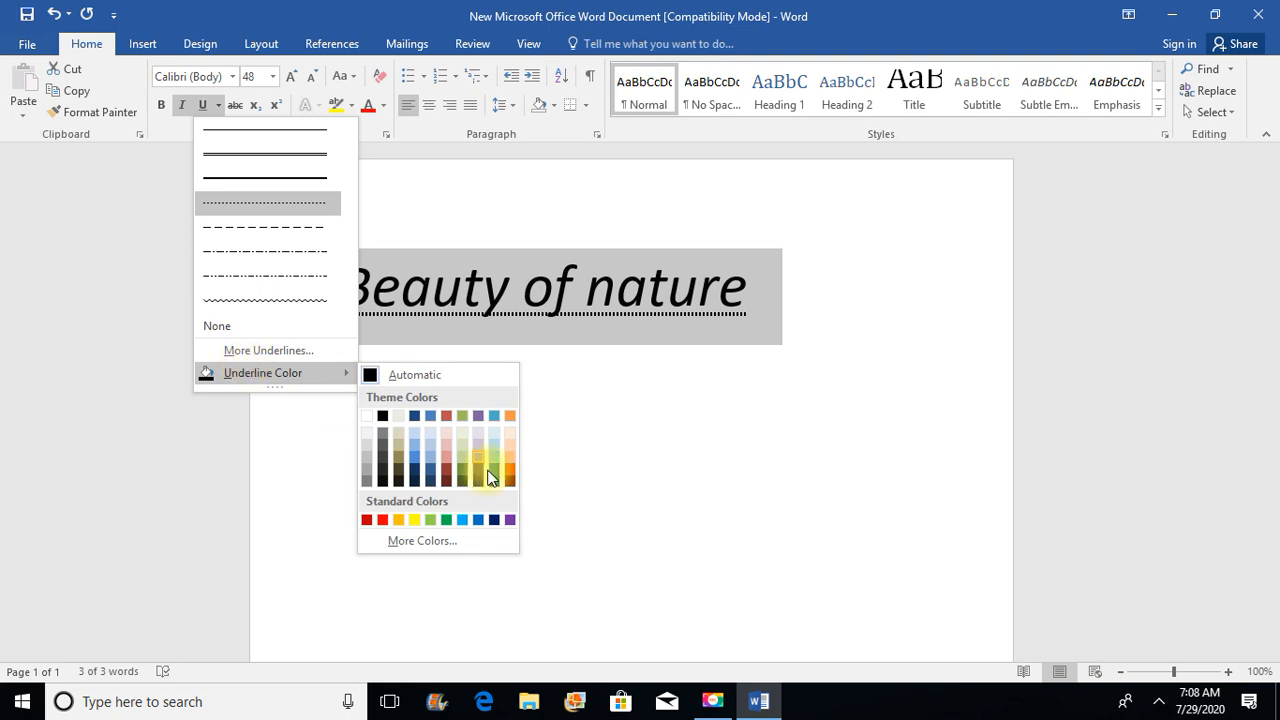
pyautogui.click(385, 521)
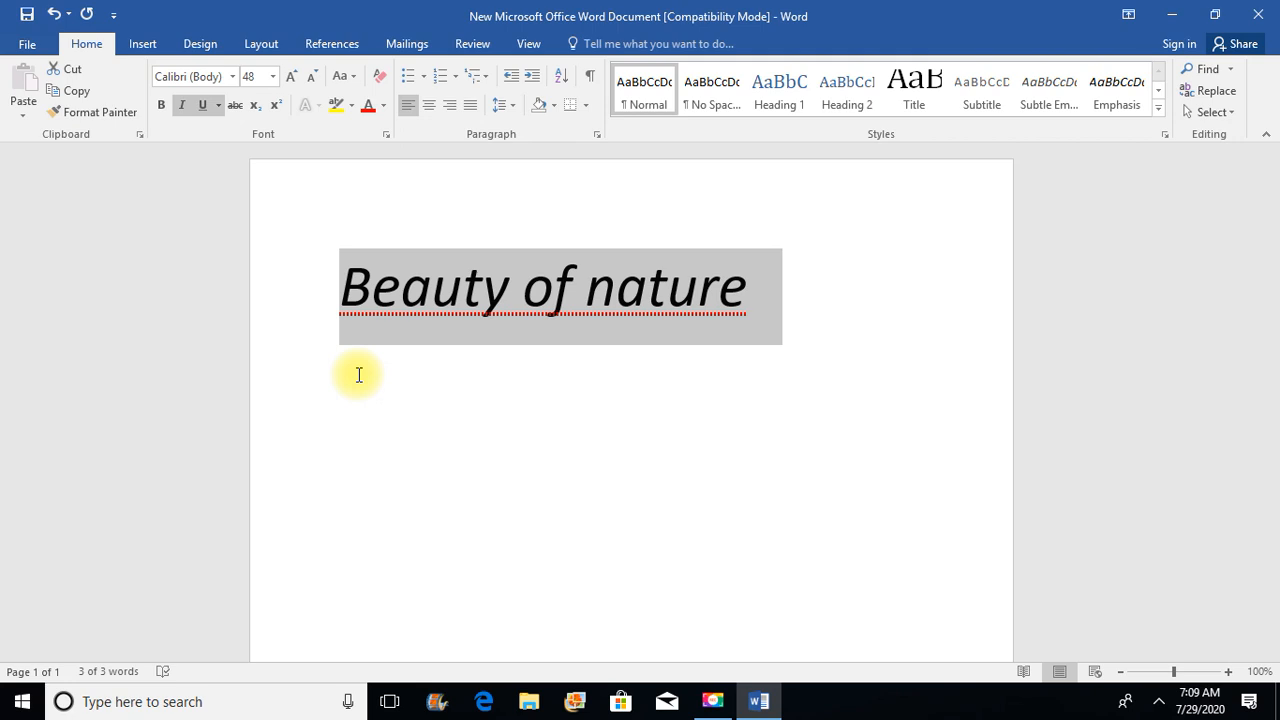
# Remove the italic formatting from the "Beauty of nature" line and align the line left
pyautogui.click(178, 106)
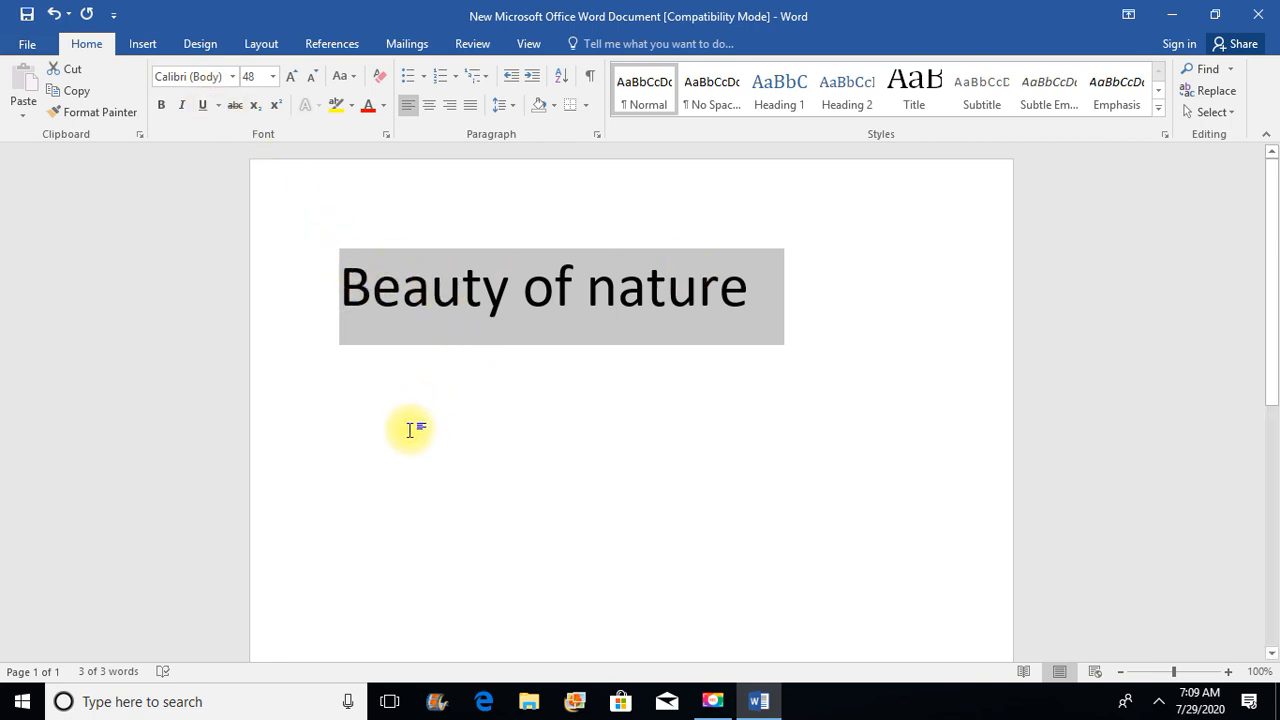
pyautogui.click(350, 288)
pyautogui.doubleClick(356, 291)
pyautogui.click(356, 291)
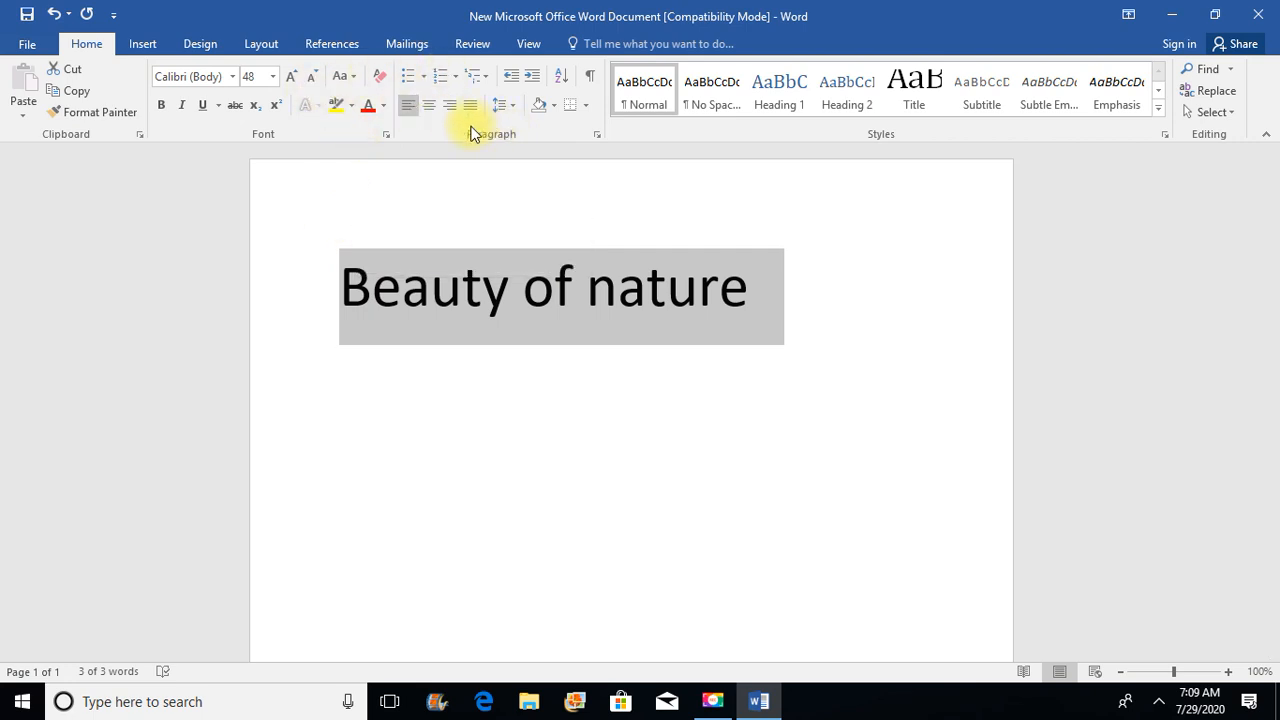
pyautogui.click(403, 104)
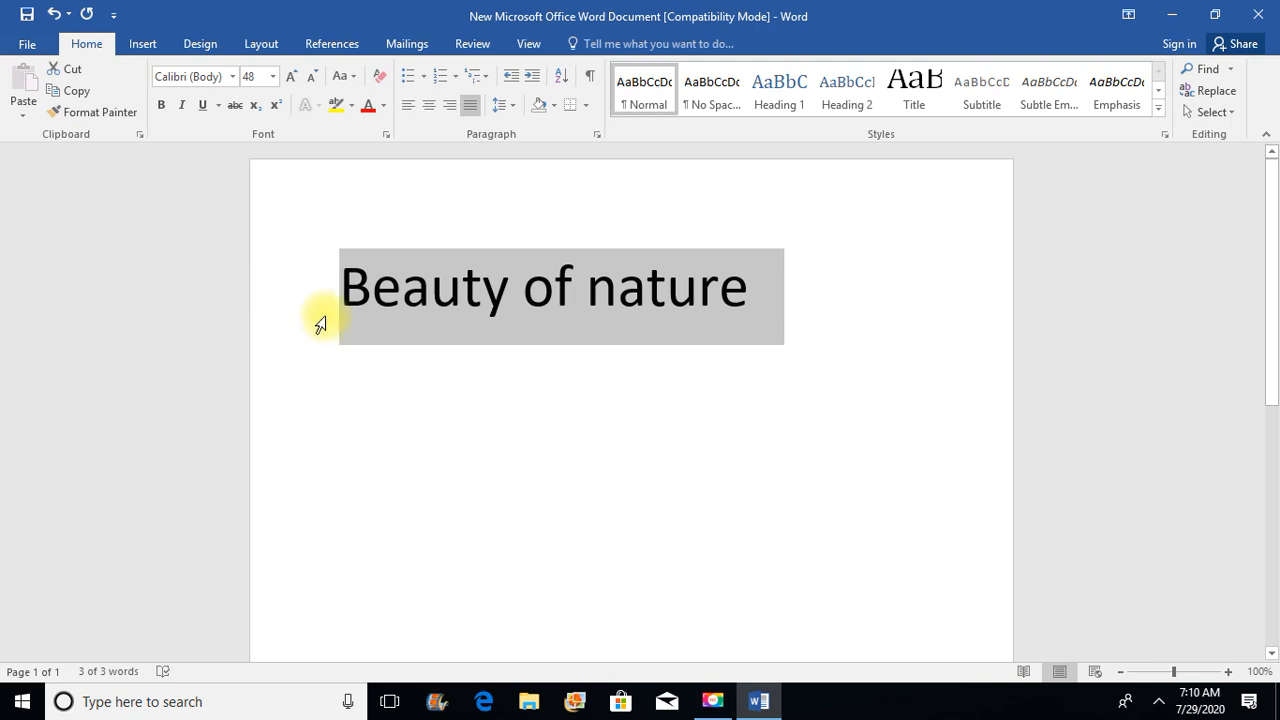
pyautogui.moveTo(318, 330)
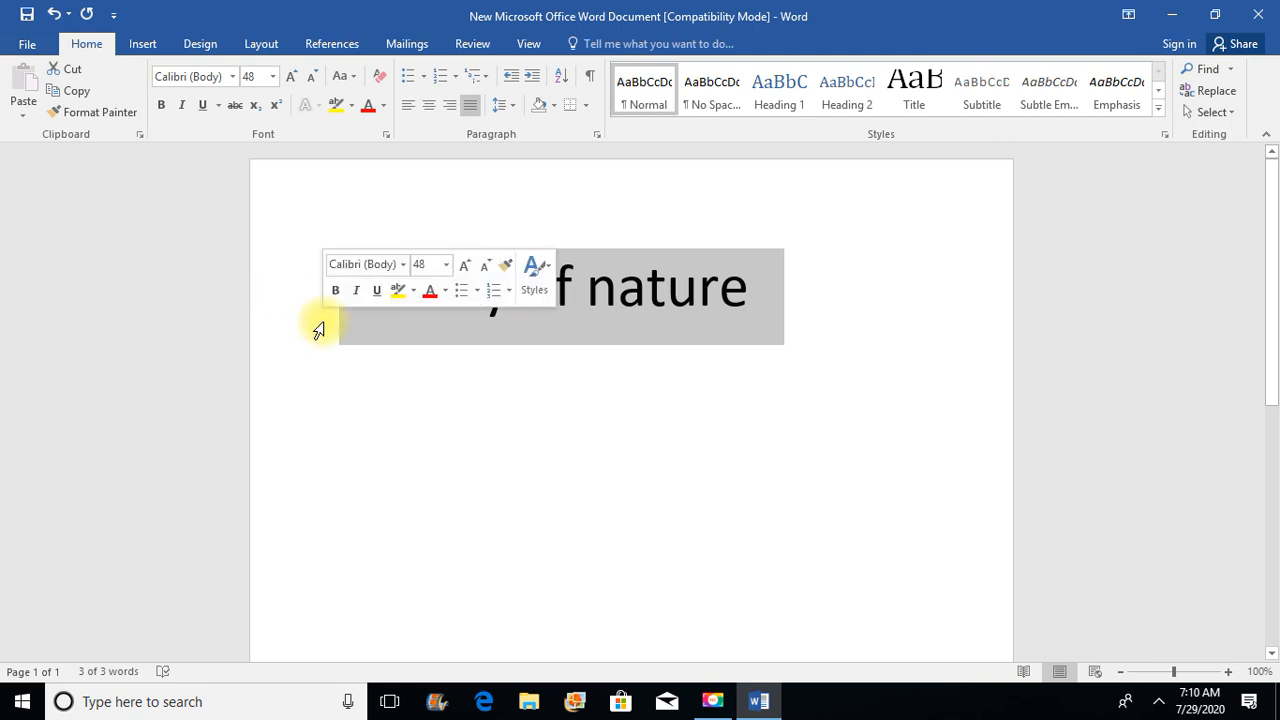
pyautogui.click(334, 426)
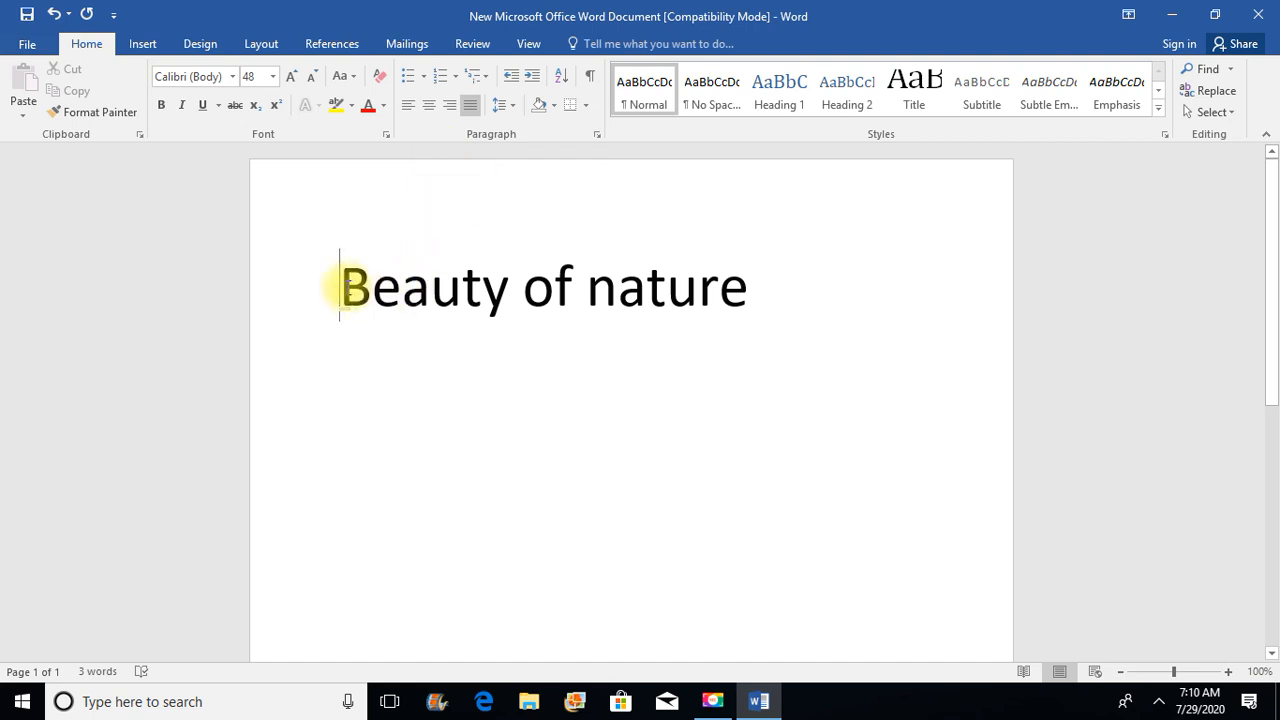
# Cycle the "Beauty of nature" line's alignment through centered and right-aligned, ending with justified
pyautogui.tripleClick(346, 290)
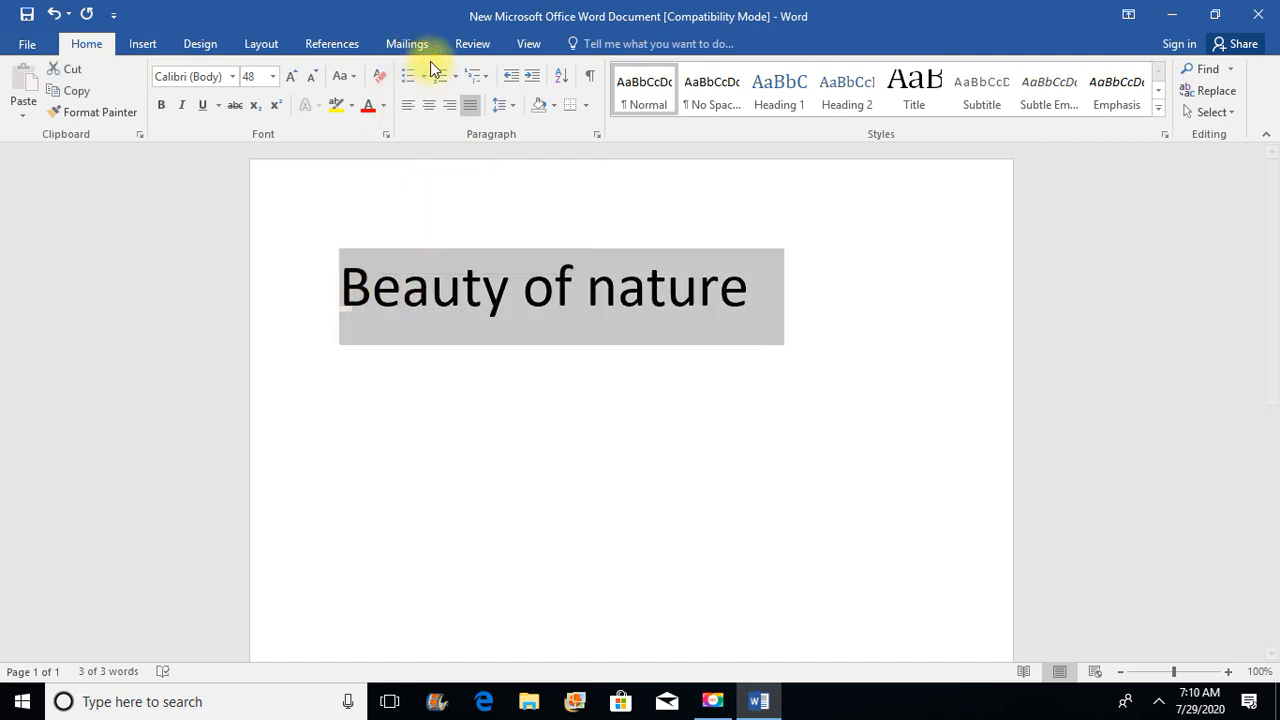
pyautogui.click(426, 110)
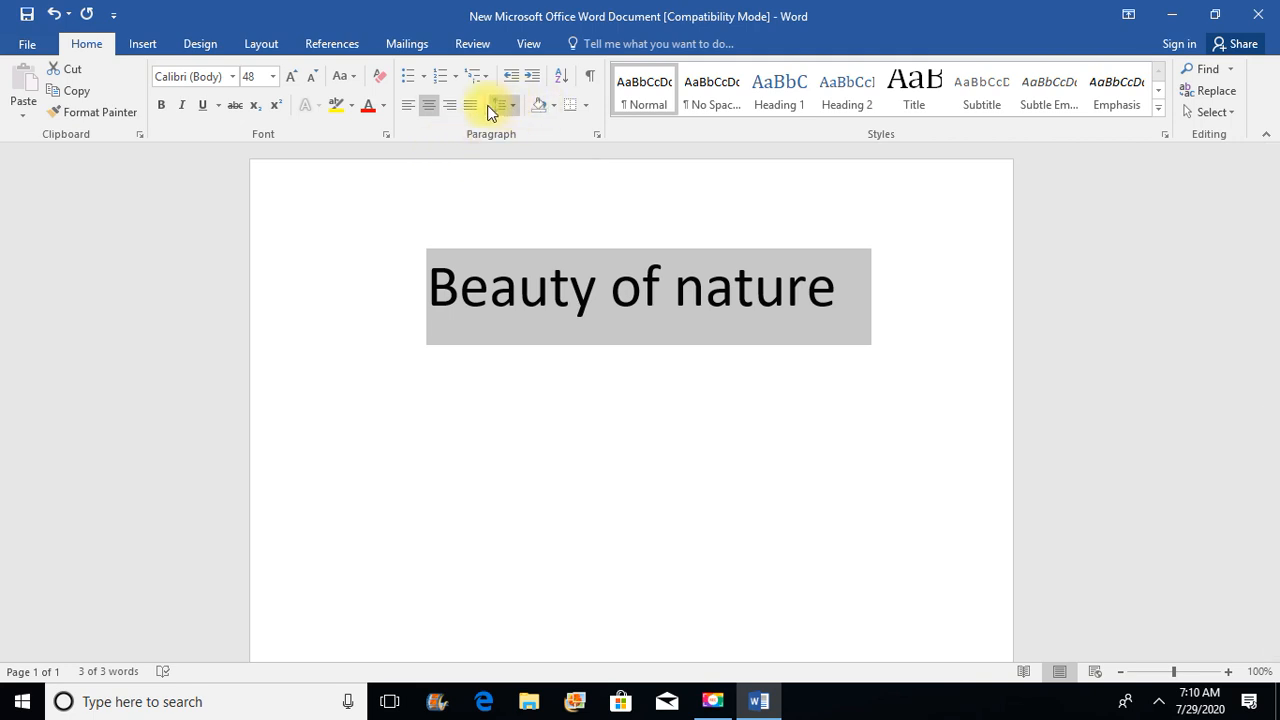
pyautogui.click(458, 103)
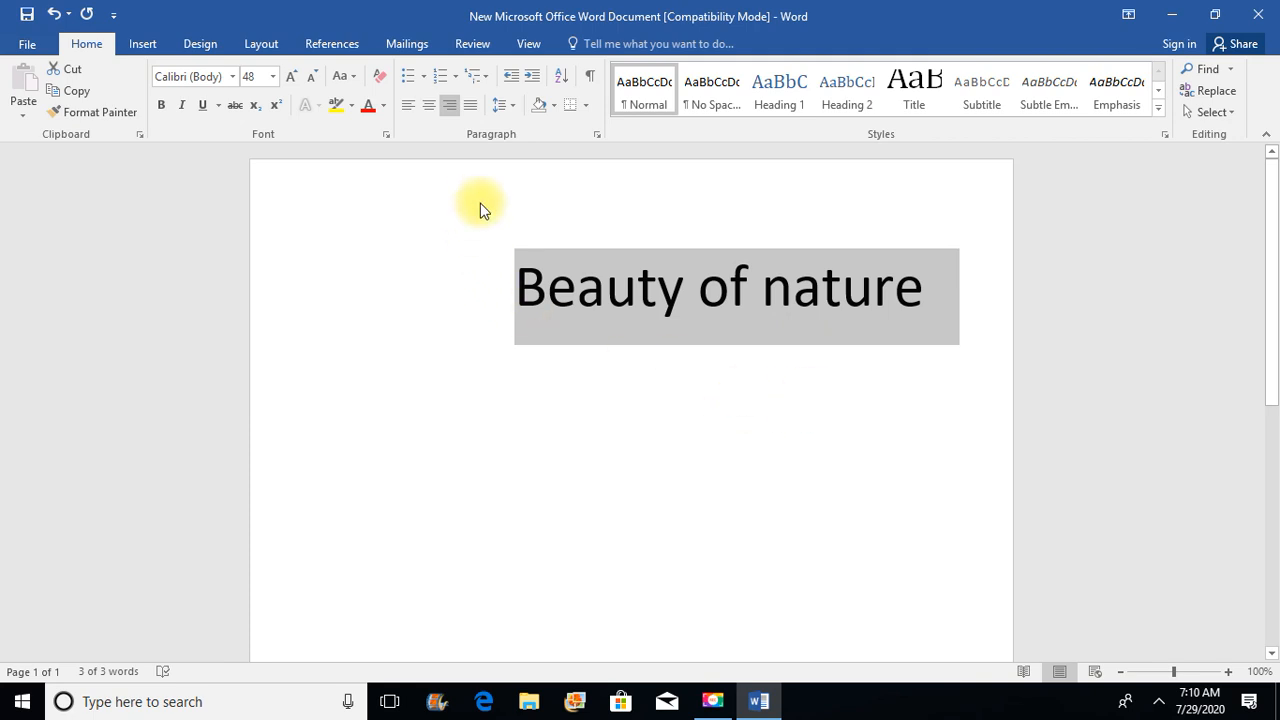
pyautogui.click(473, 103)
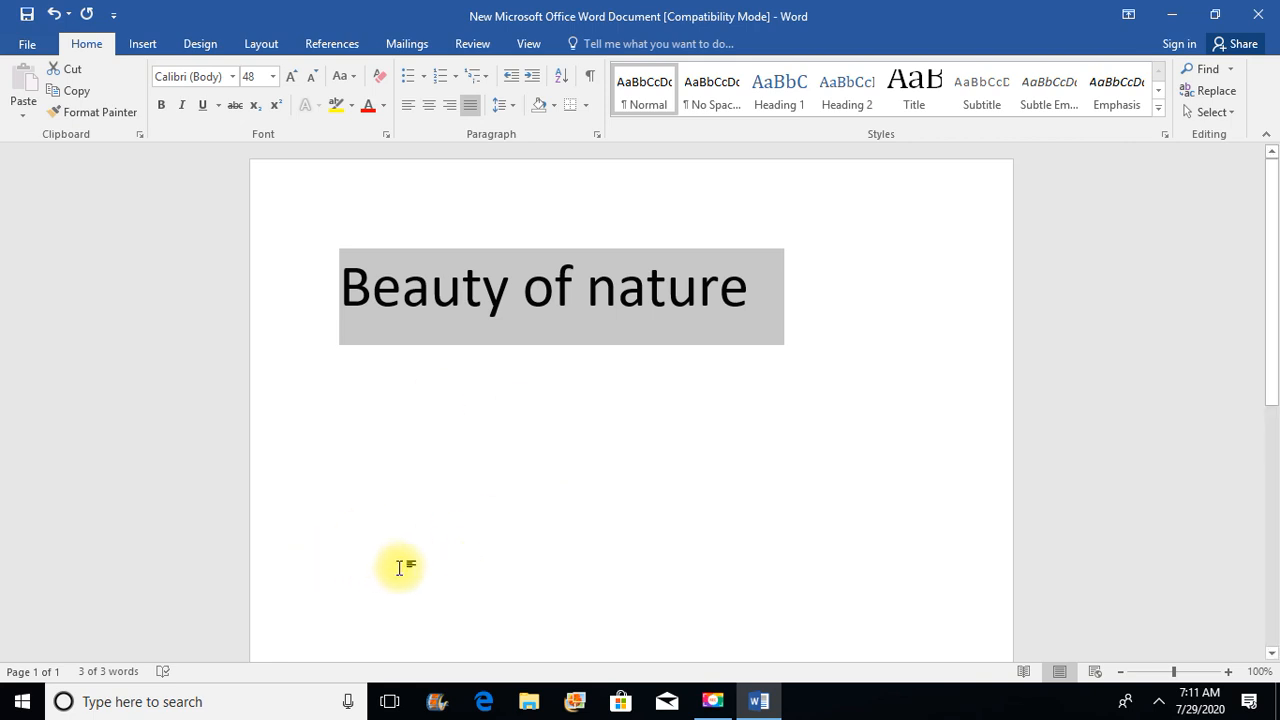
pyautogui.click(539, 510)
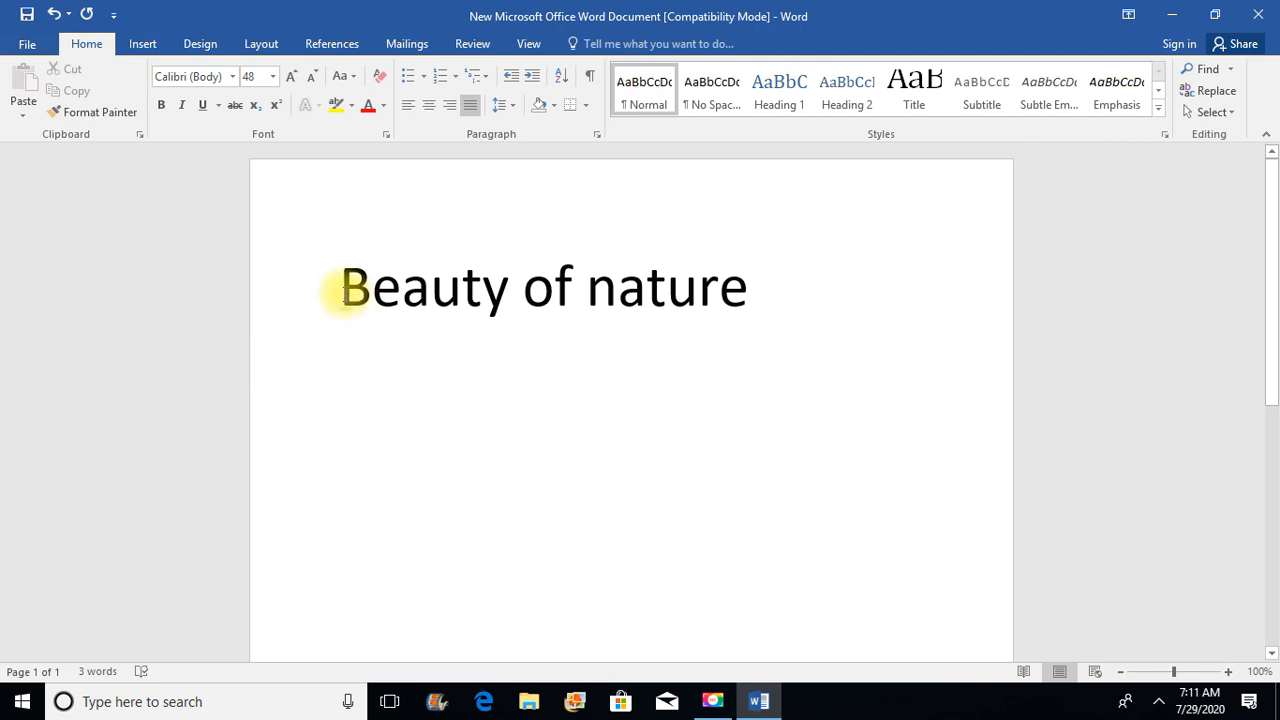
# Change the font color of the "Beauty of nature" line to a light pink from the standard color palette in the Colors dialog
pyautogui.tripleClick(344, 291)
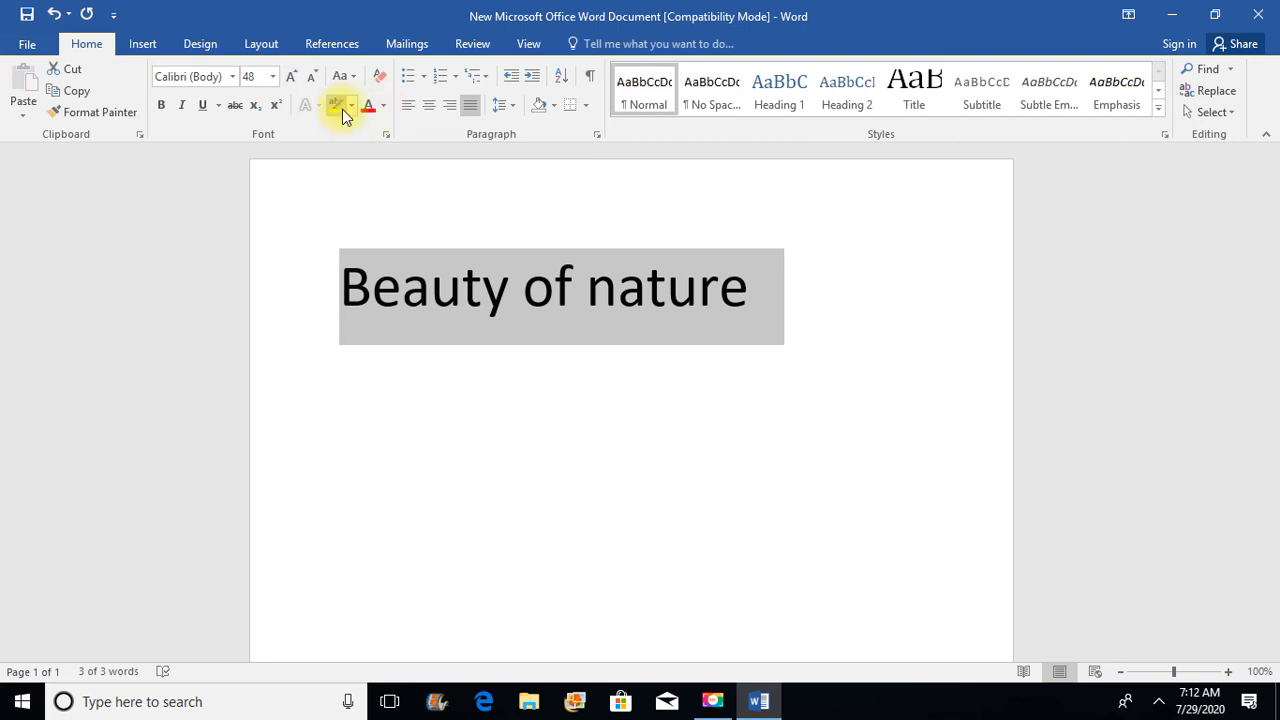
pyautogui.click(383, 106)
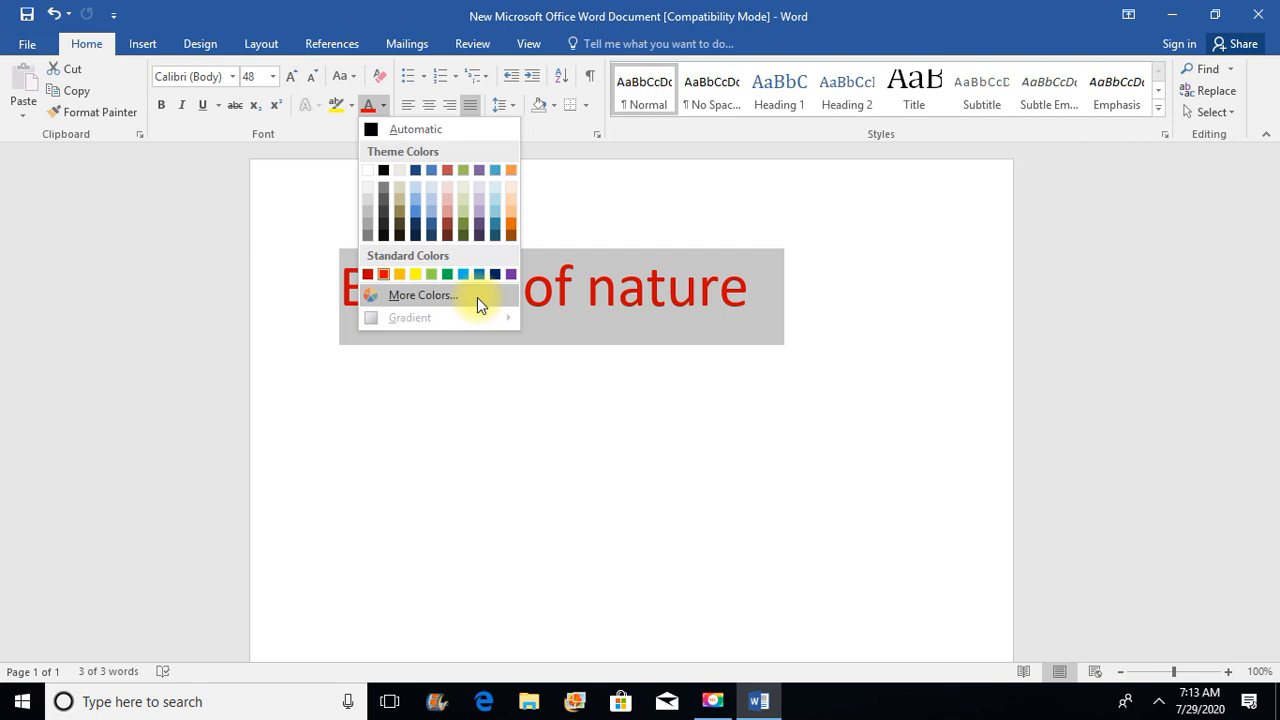
pyautogui.click(477, 297)
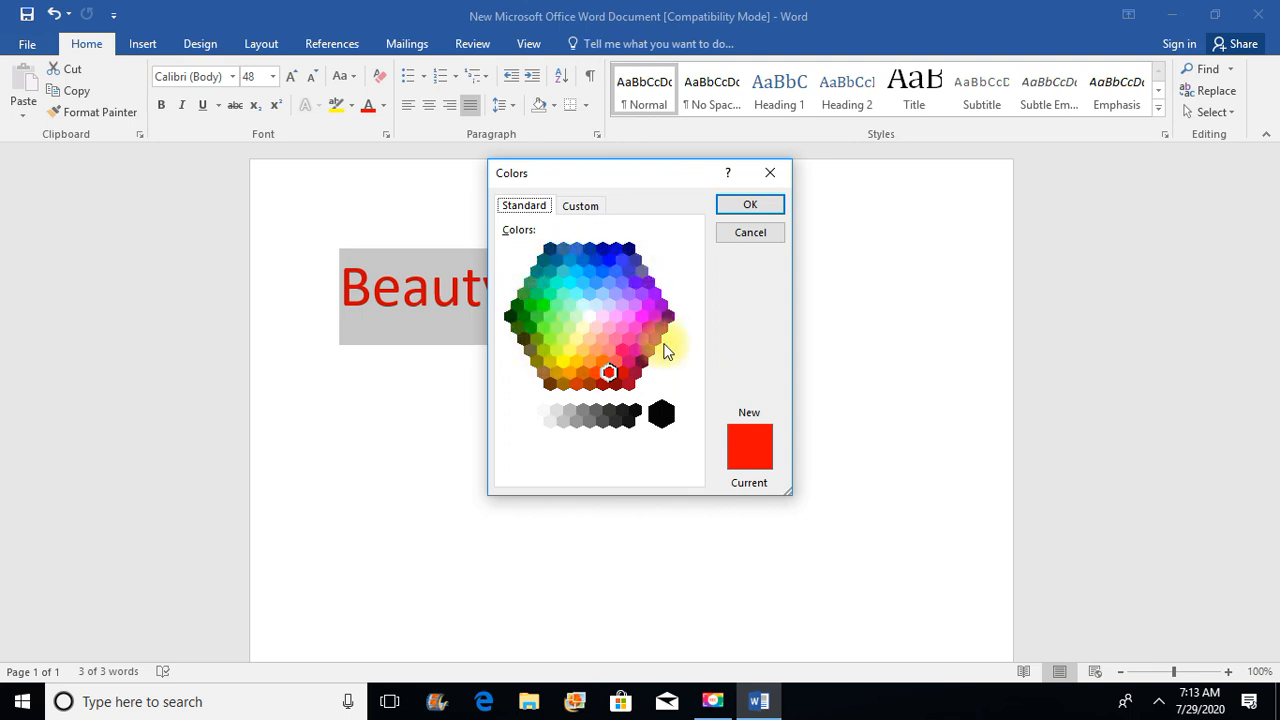
pyautogui.click(609, 330)
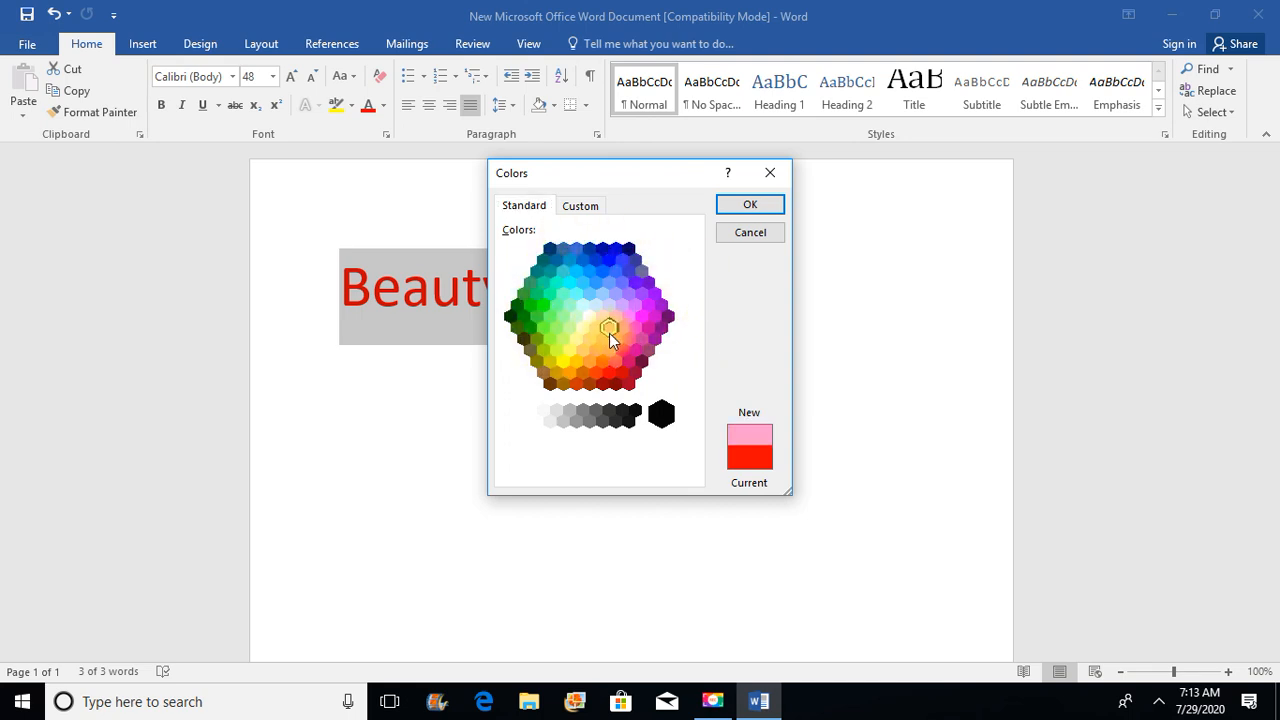
pyautogui.click(737, 204)
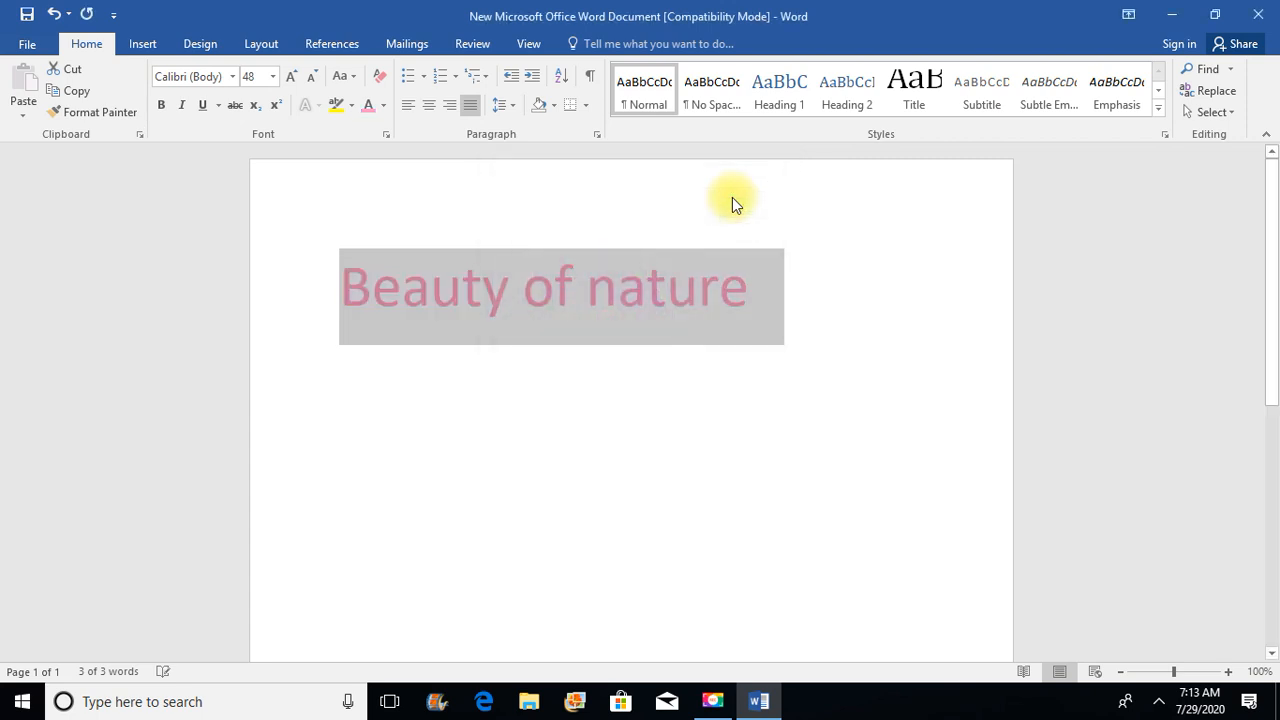
pyautogui.click(719, 410)
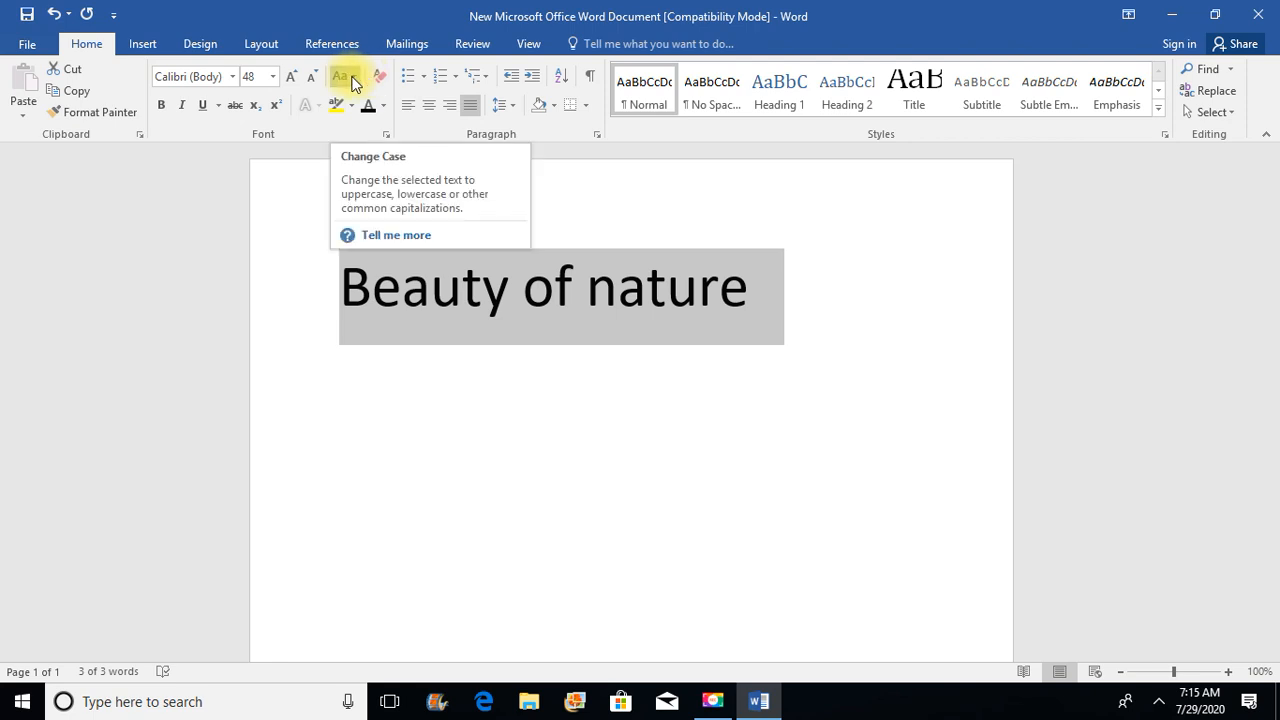
# Apply sentence case to the word "Beauty" in the "Beauty of nature" line
pyautogui.click(352, 79)
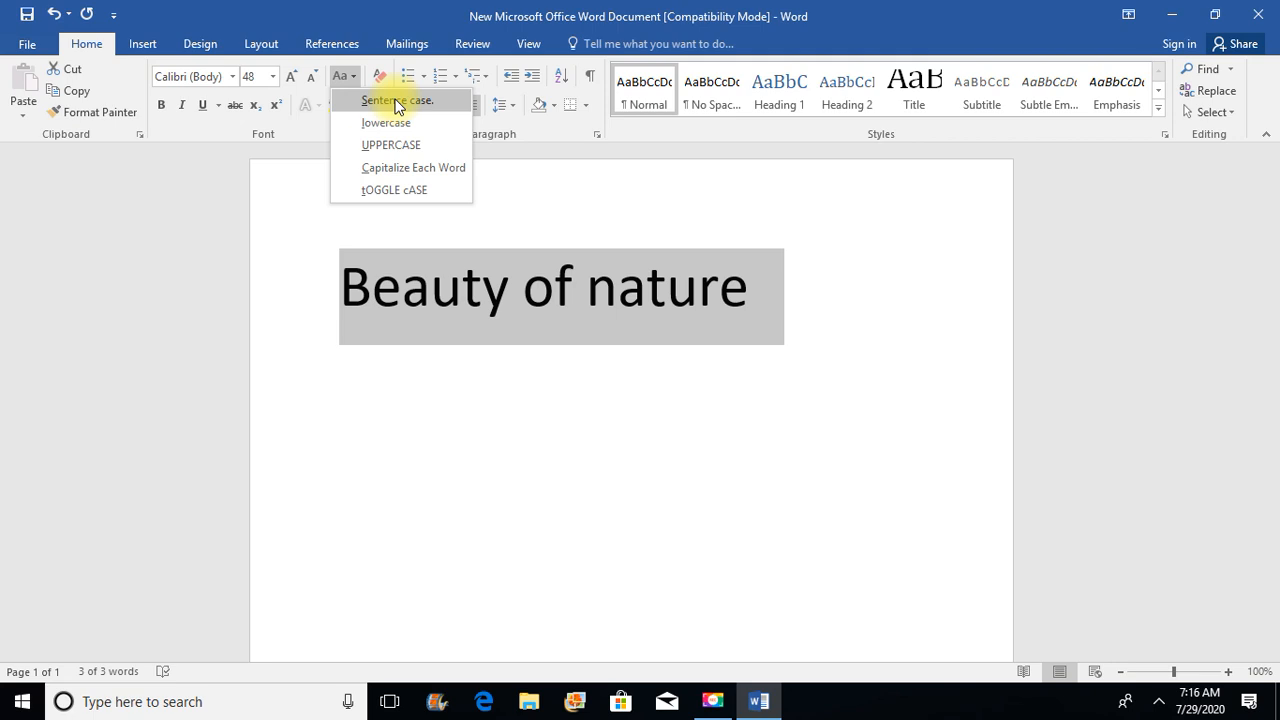
pyautogui.click(411, 382)
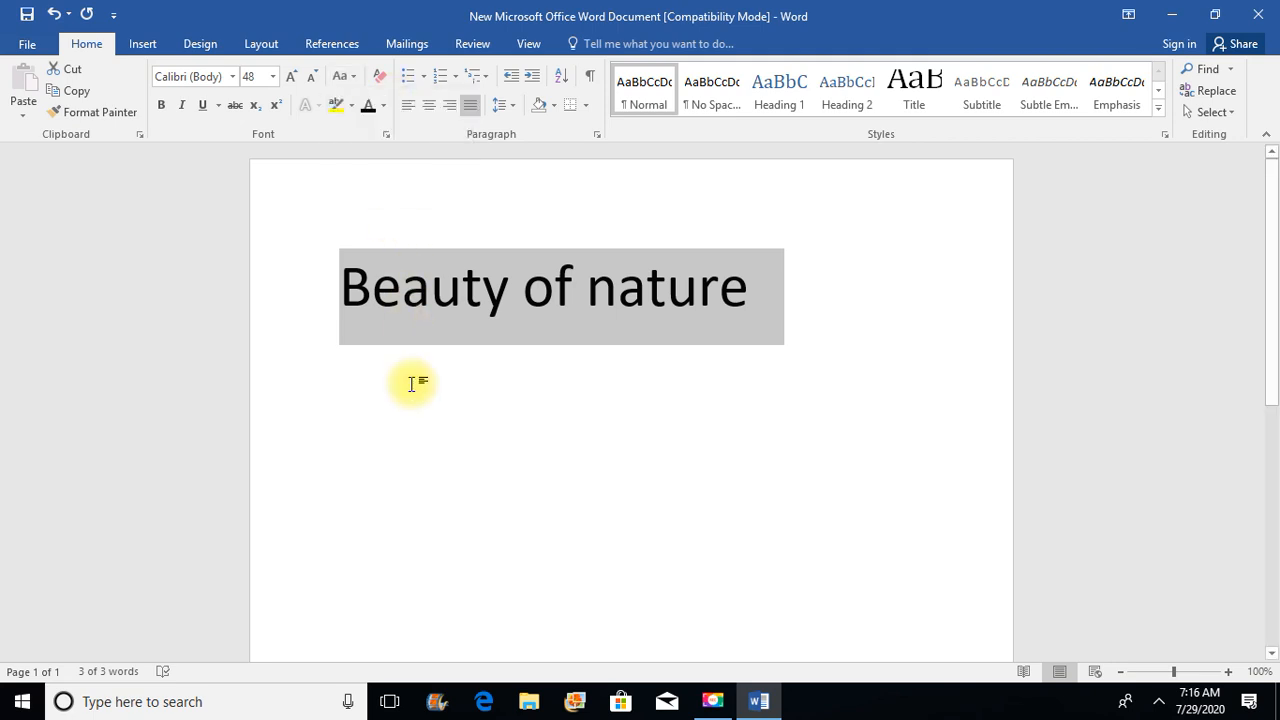
pyautogui.click(438, 442)
pyautogui.click(348, 287)
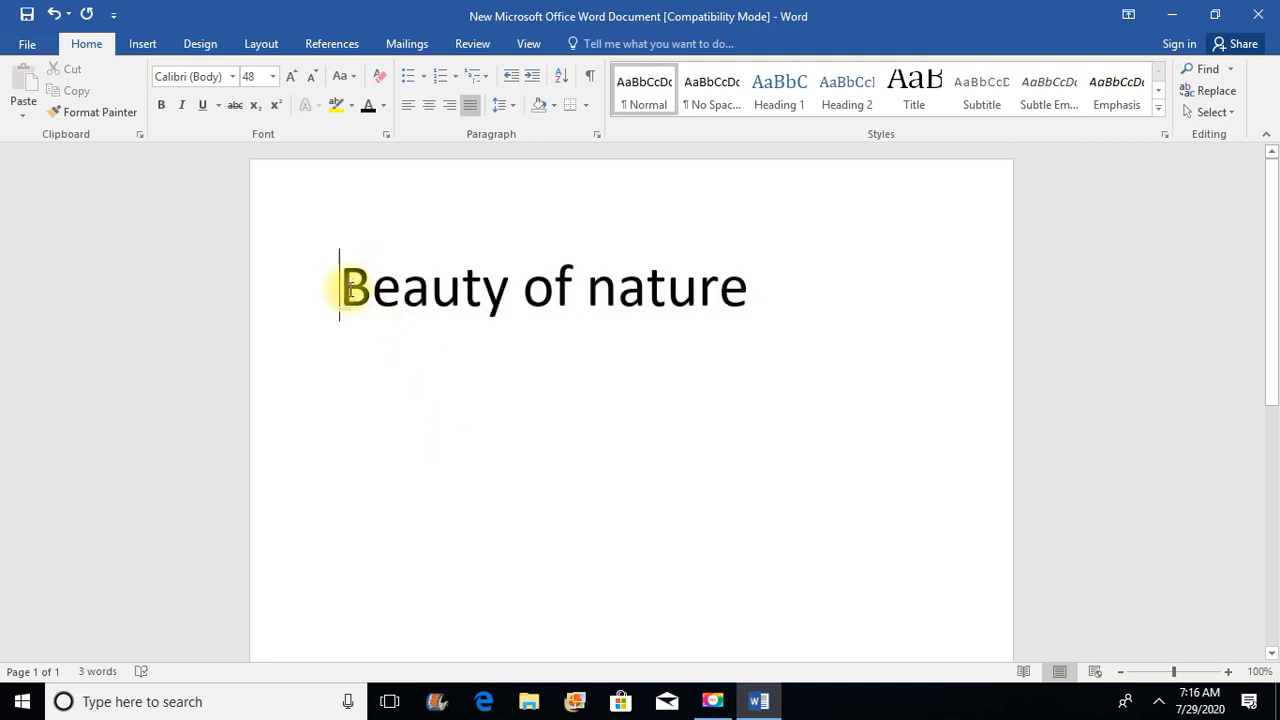
pyautogui.doubleClick(348, 287)
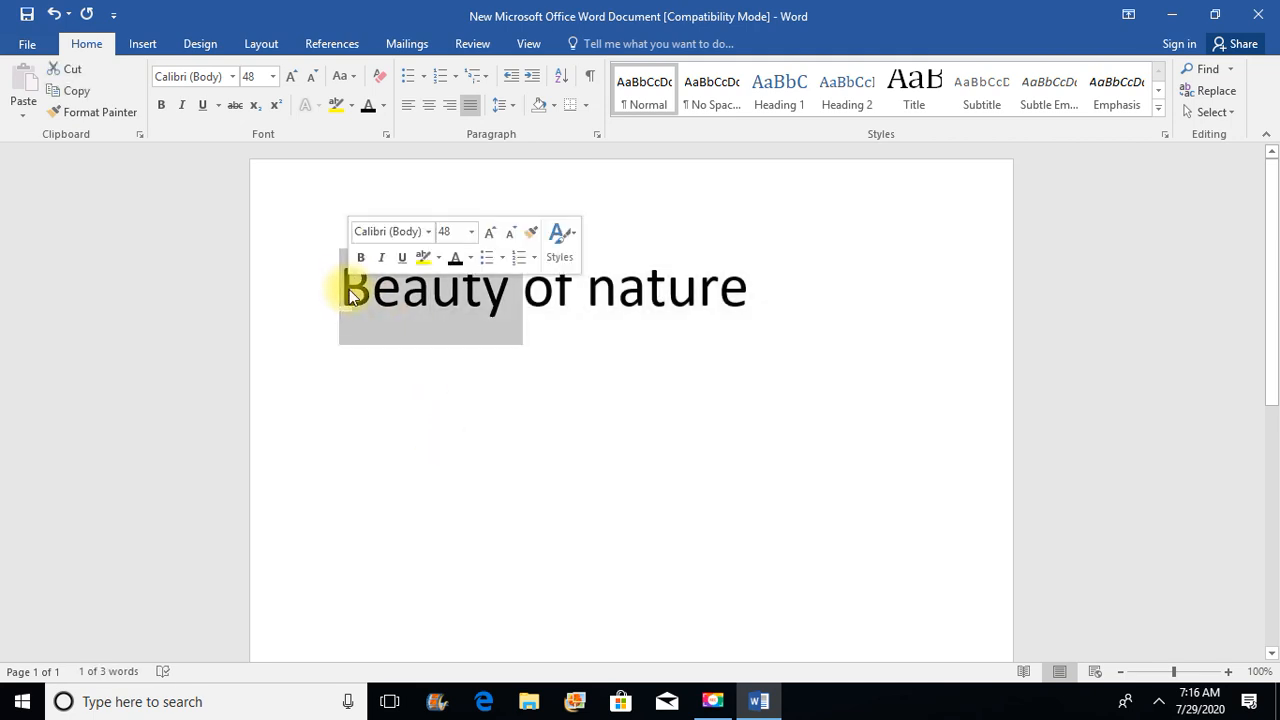
pyautogui.click(344, 80)
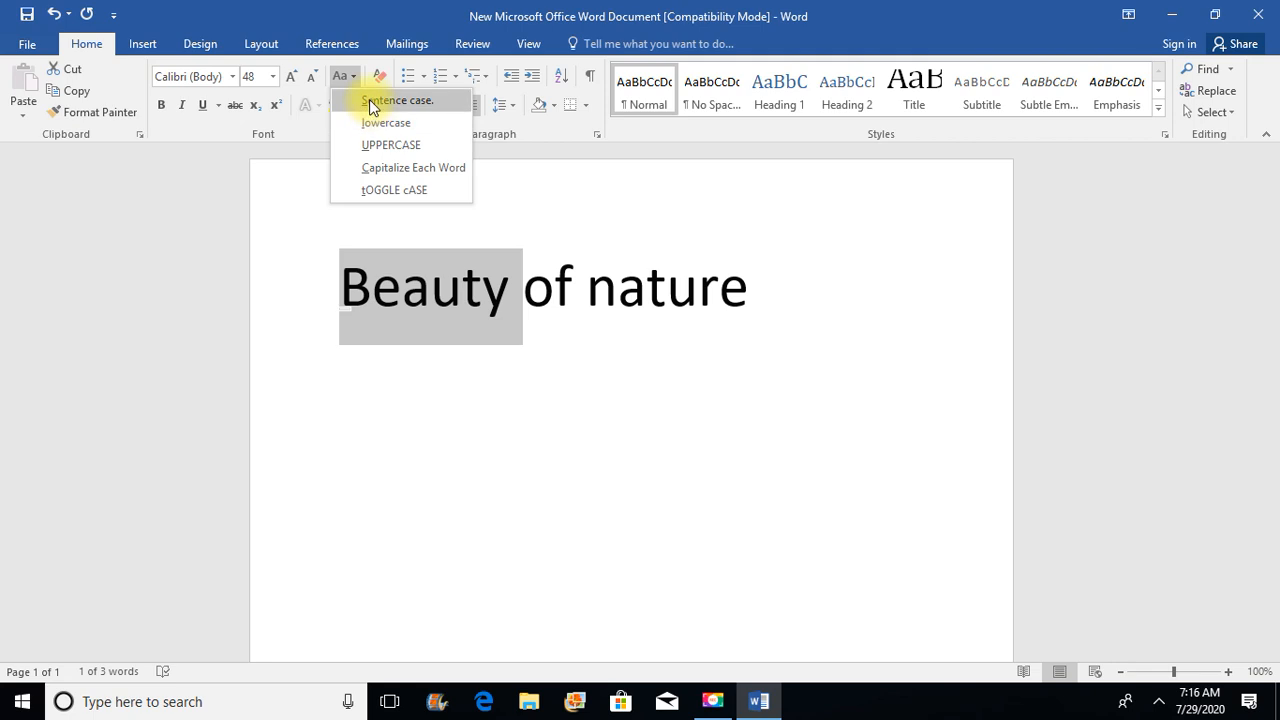
pyautogui.click(369, 99)
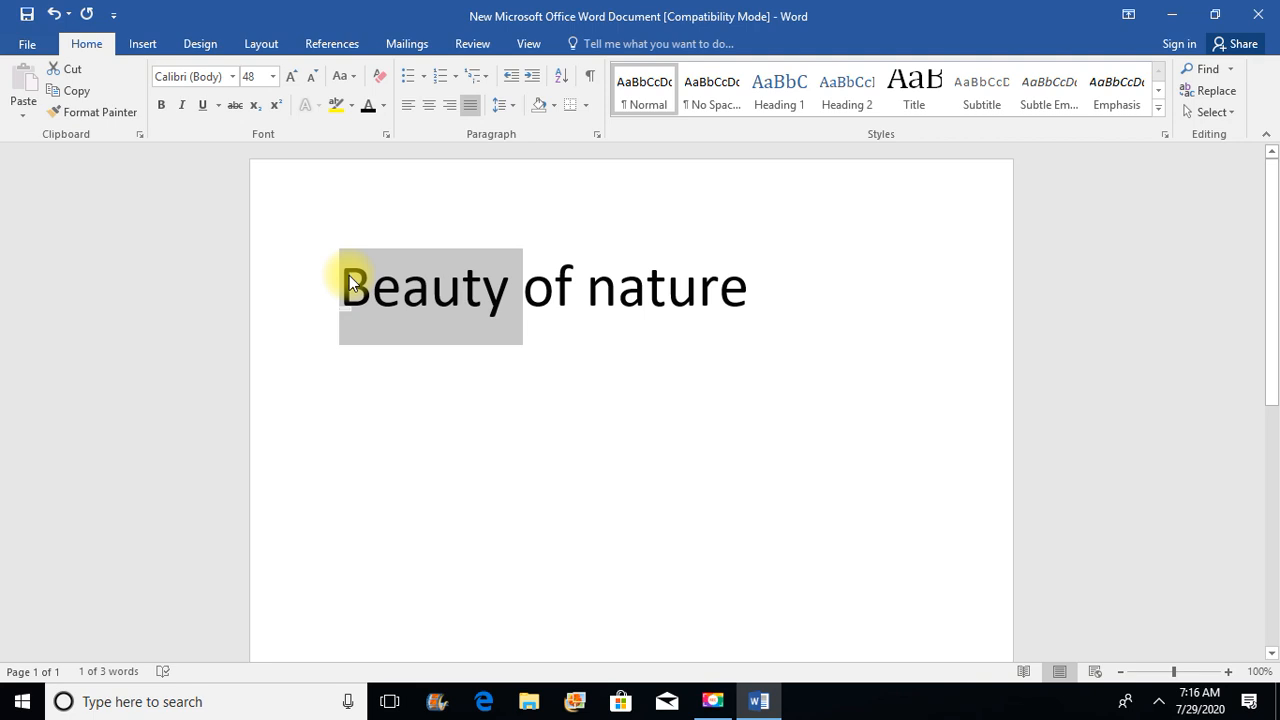
# Change the case of the word "Beauty" first to lowercase and finally to uppercase
pyautogui.click(353, 76)
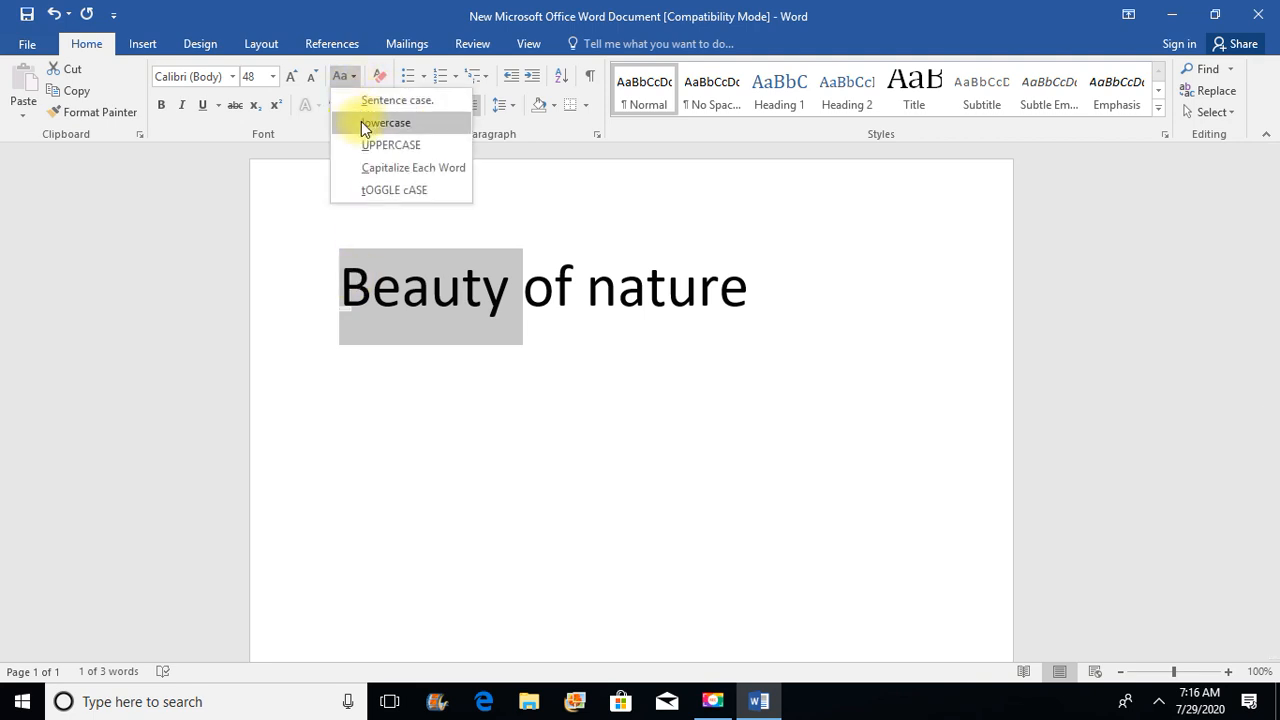
pyautogui.click(361, 121)
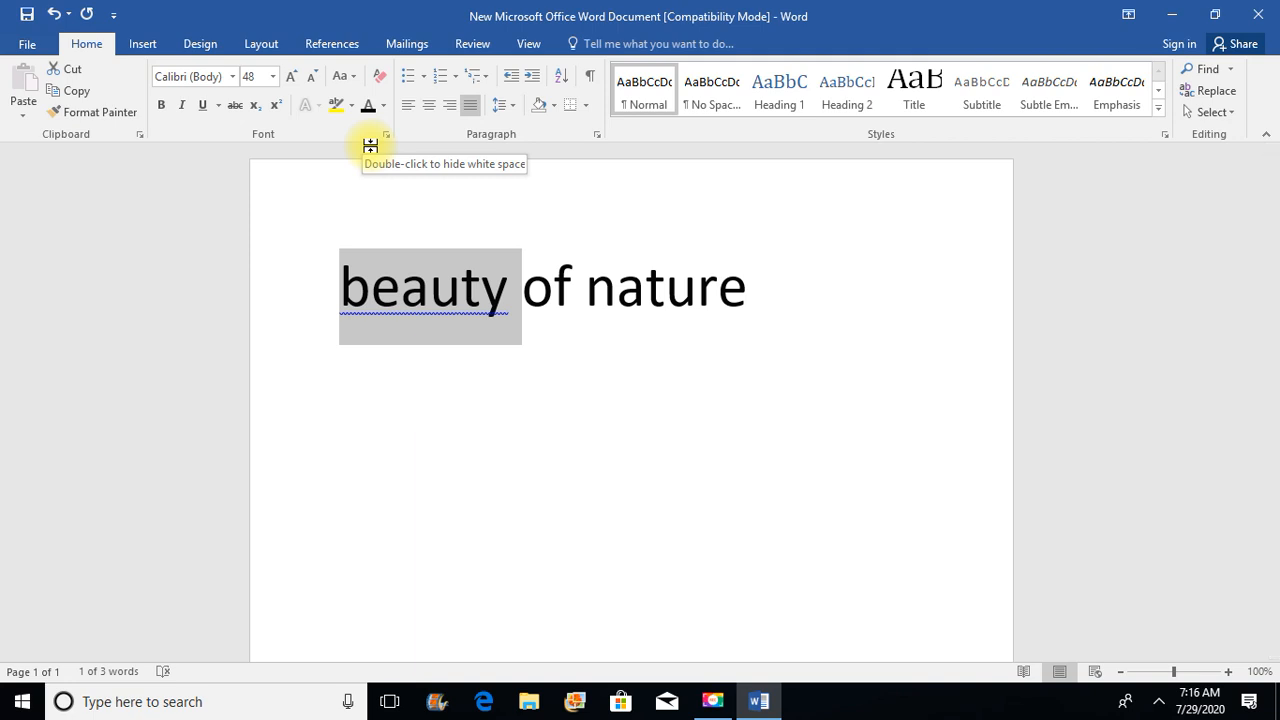
pyautogui.click(359, 83)
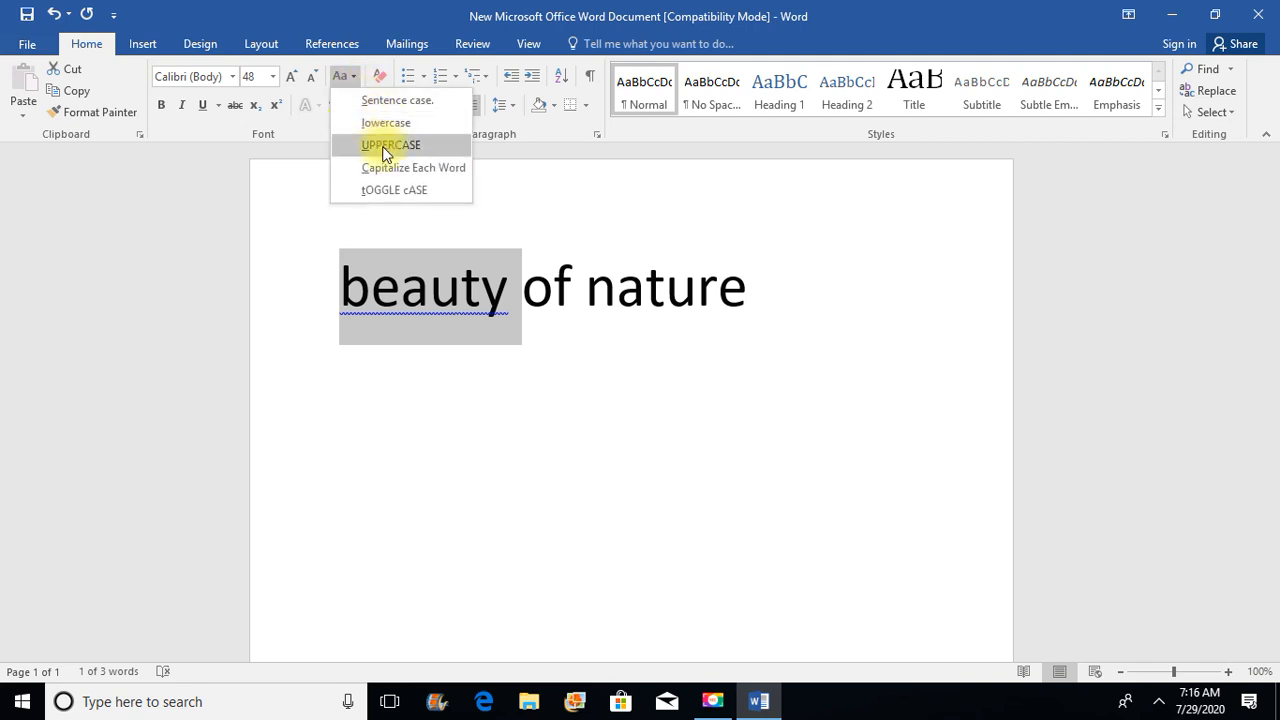
pyautogui.click(386, 150)
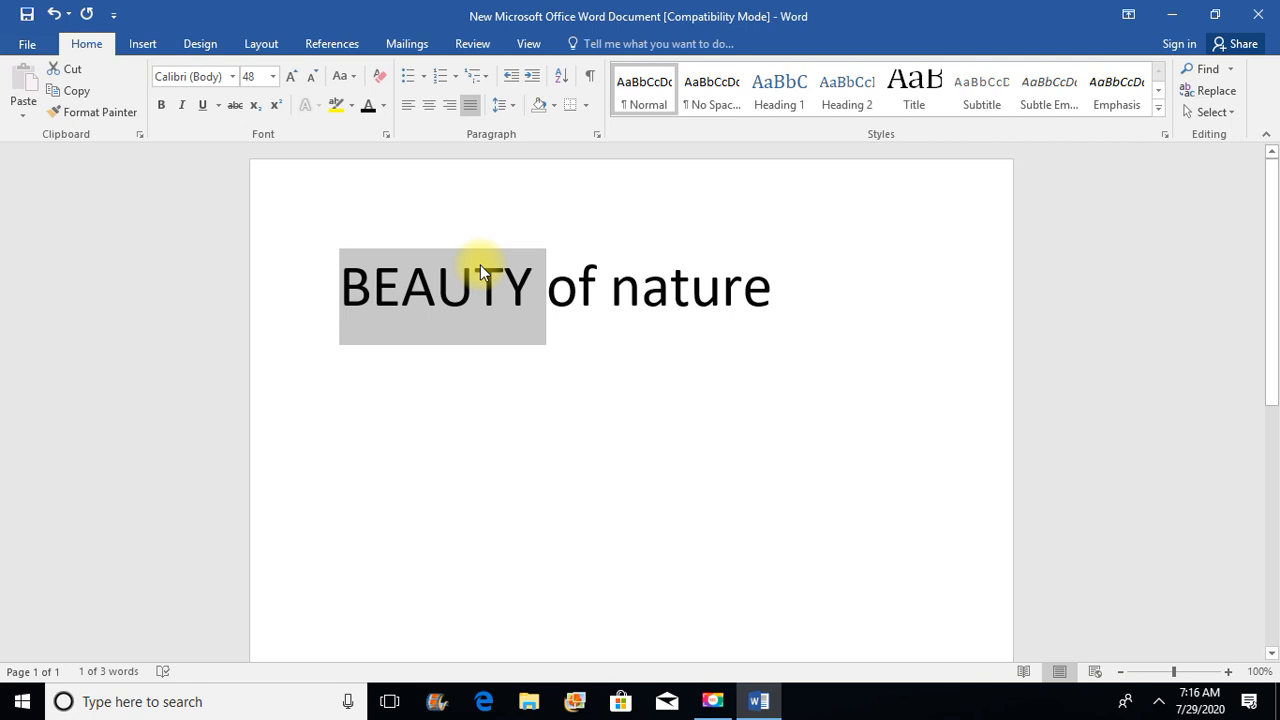
# Capitalize each word of the entire "beauty of nature" line
pyautogui.click(352, 80)
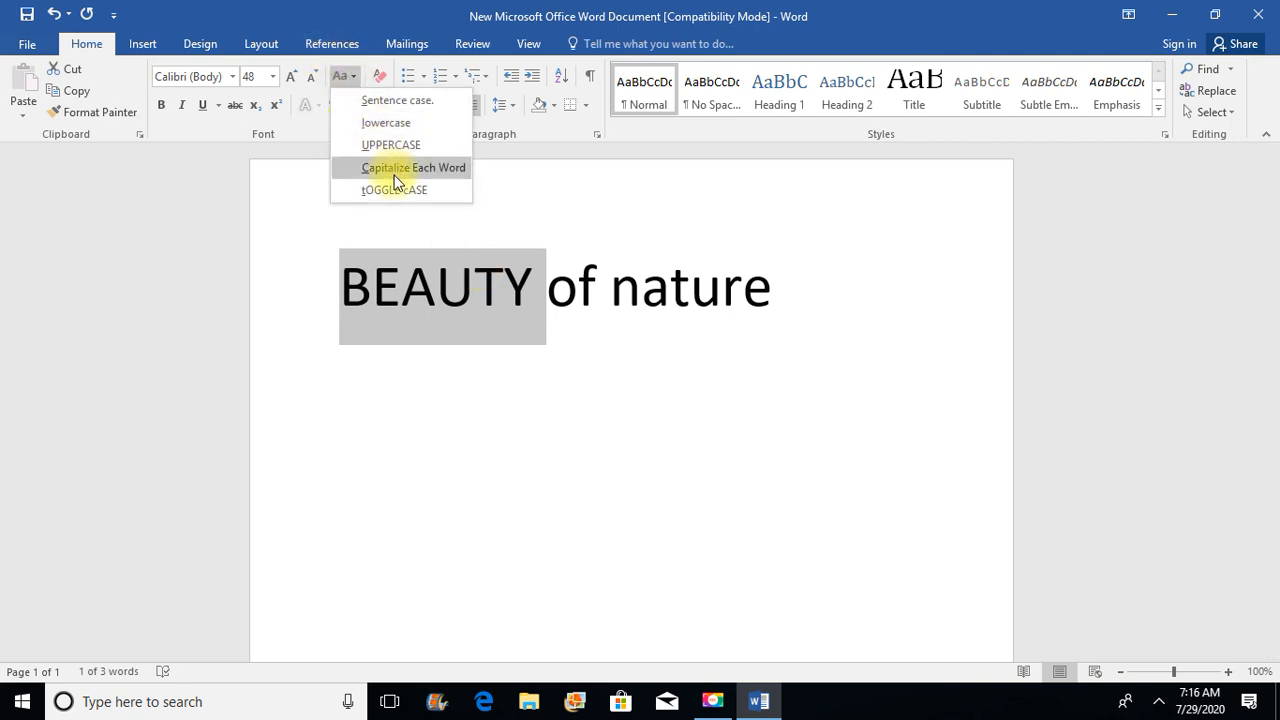
pyautogui.click(494, 371)
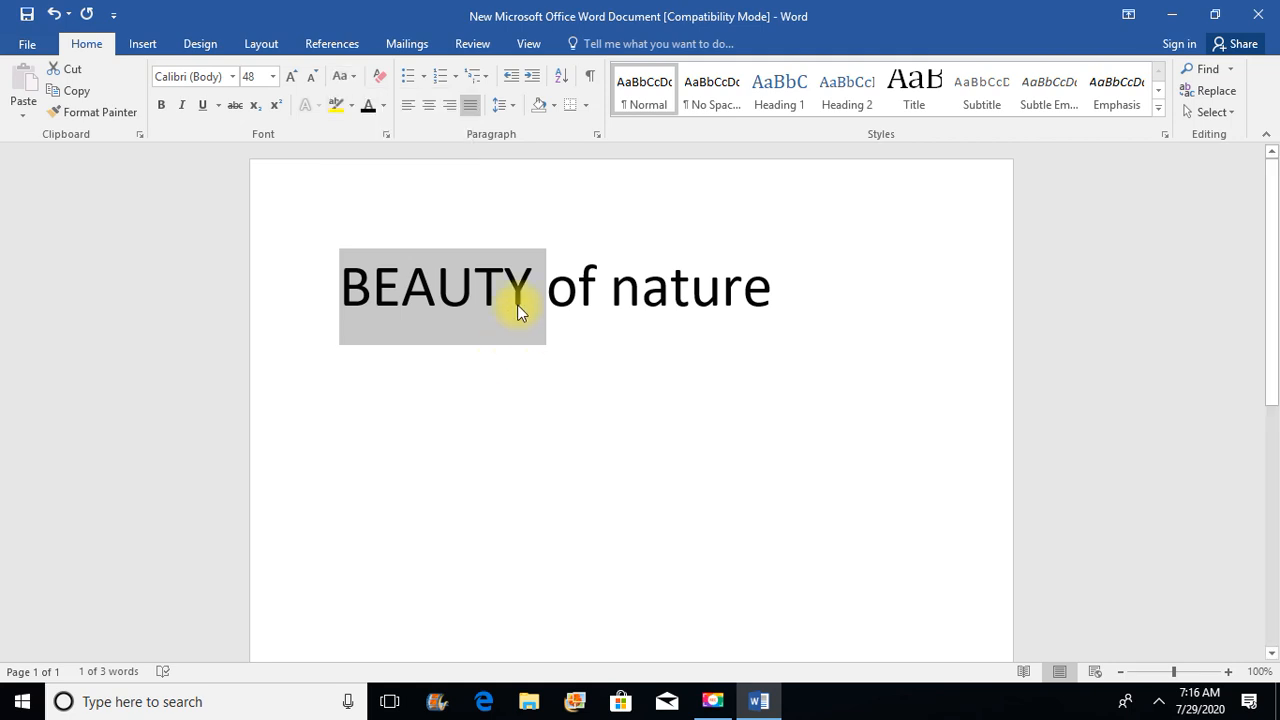
pyautogui.tripleClick(519, 312)
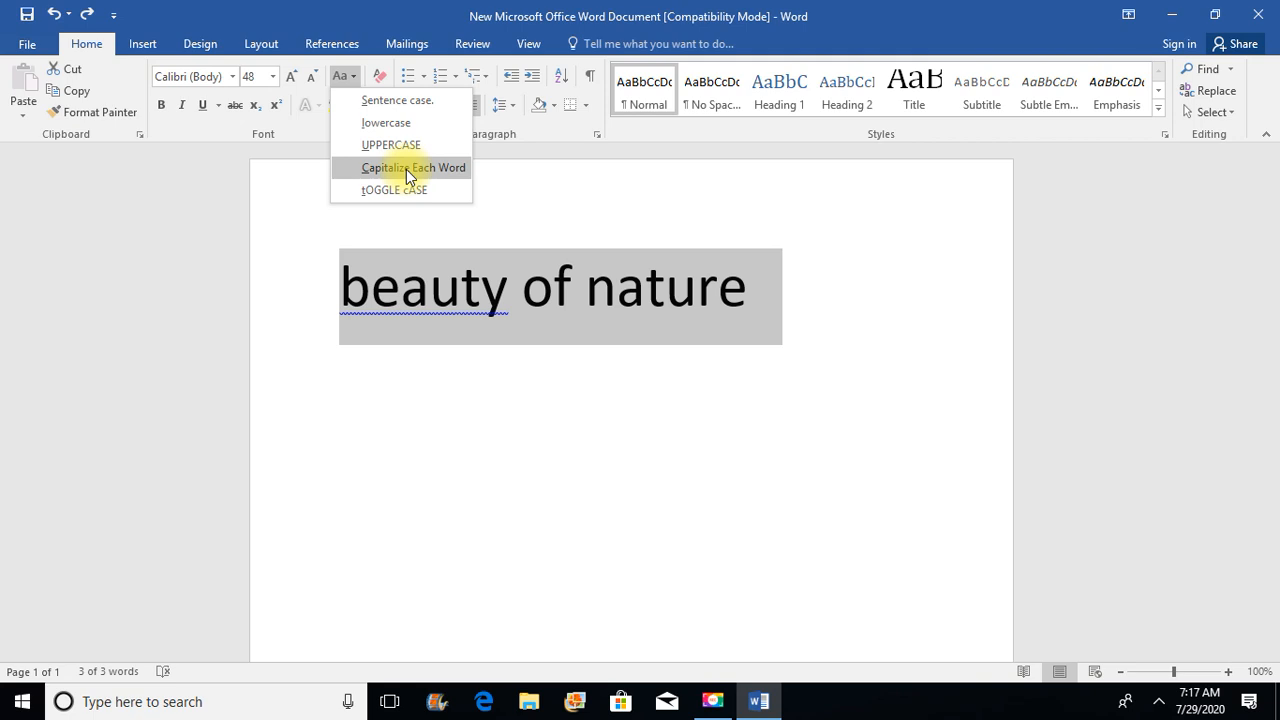
pyautogui.click(406, 169)
pyautogui.click(407, 170)
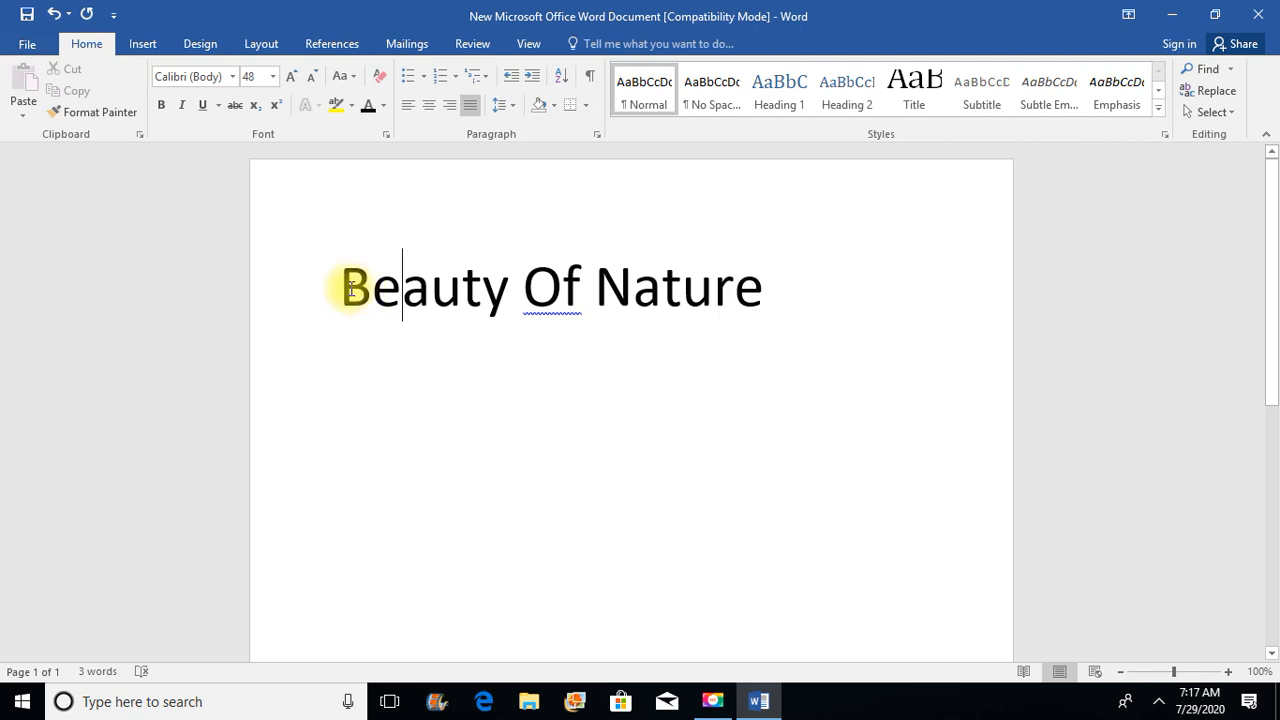
# Apply toggle case to the entire "Beauty Of Nature" line
pyautogui.click(343, 76)
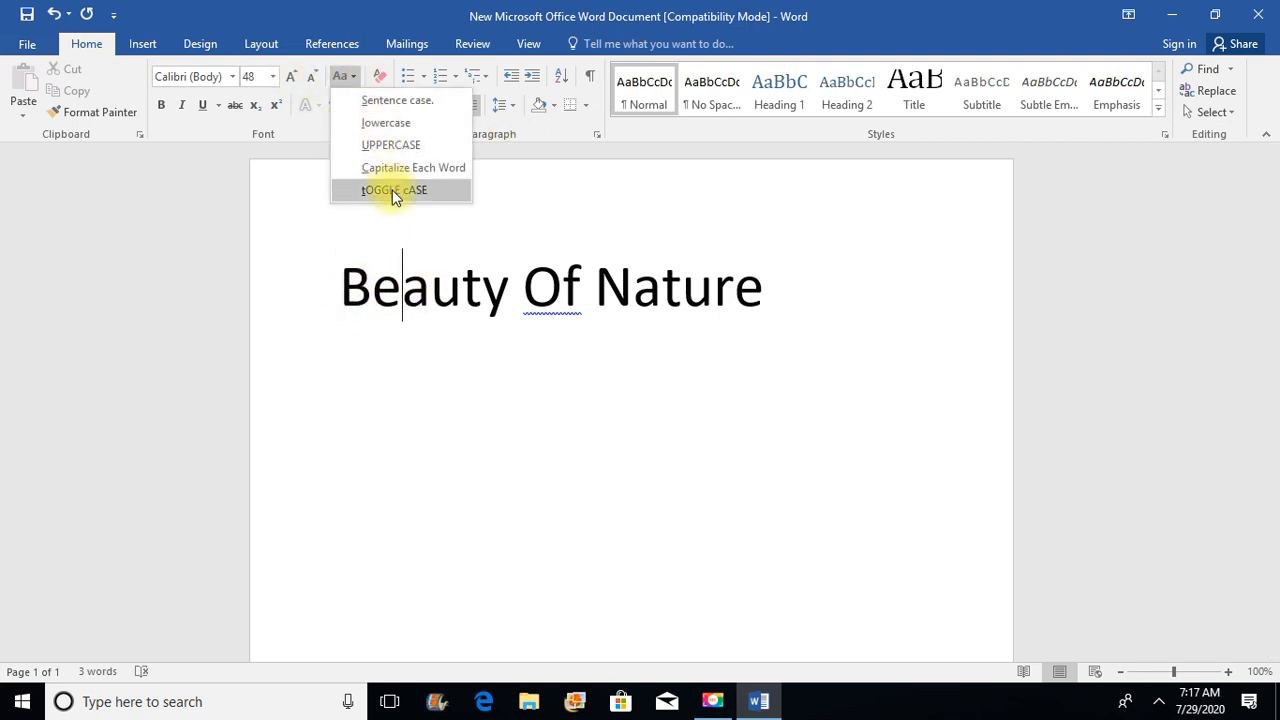
pyautogui.click(343, 297)
pyautogui.doubleClick(346, 293)
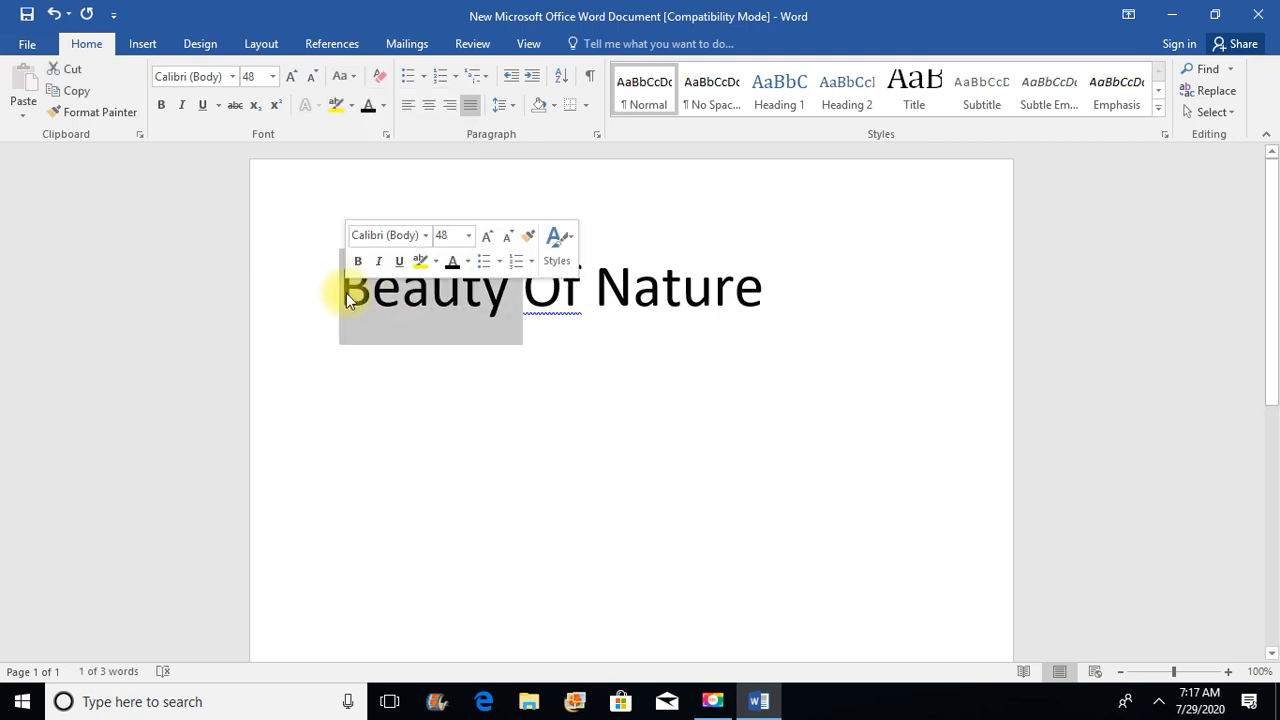
pyautogui.click(346, 293)
pyautogui.tripleClick(347, 293)
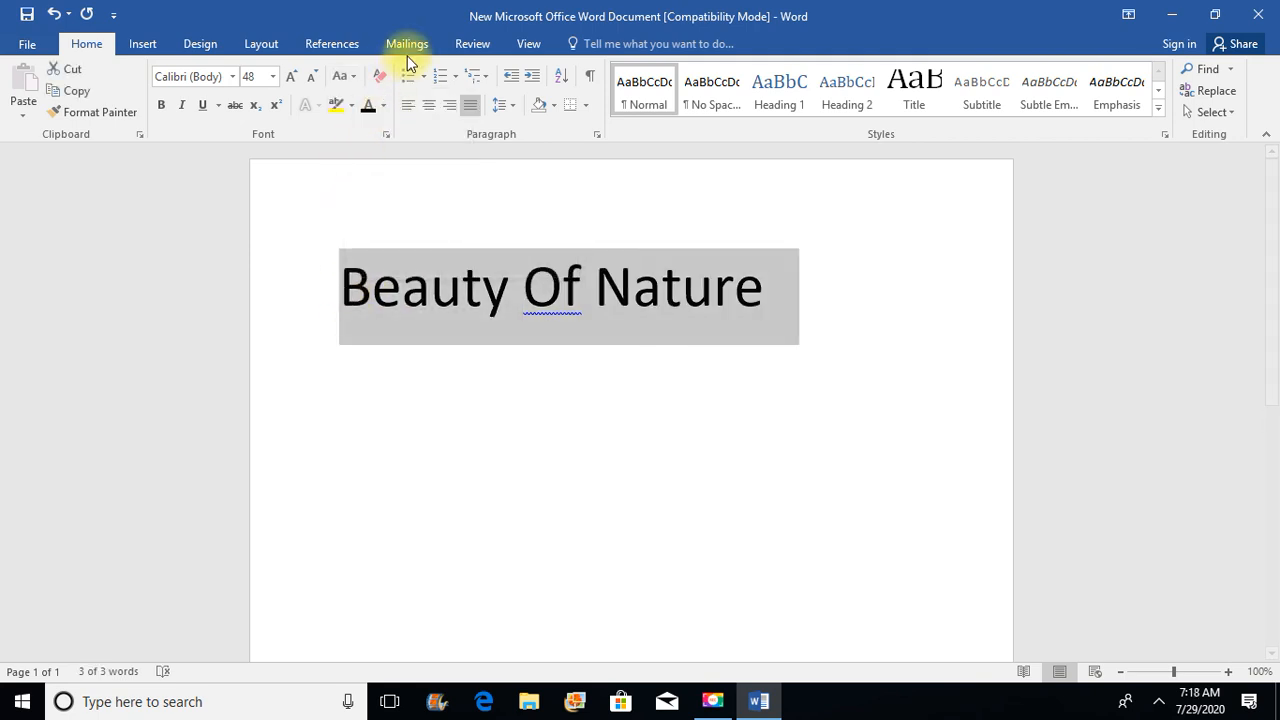
pyautogui.click(342, 76)
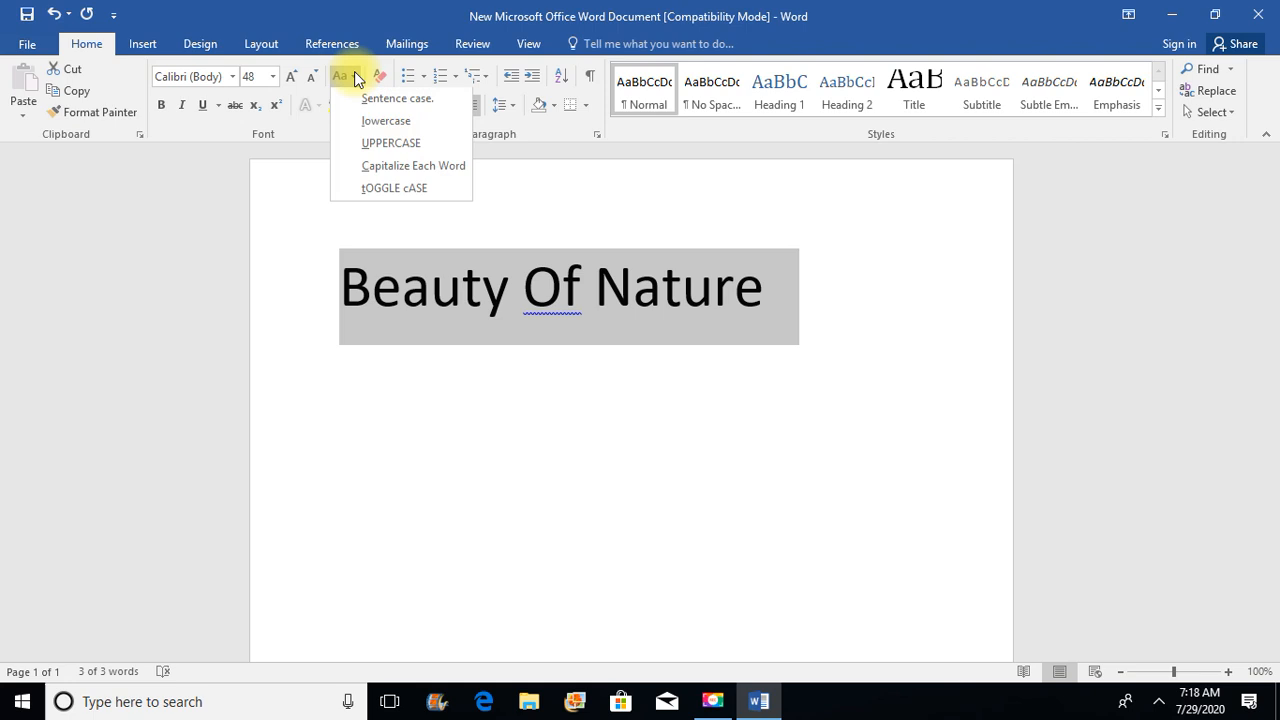
pyautogui.click(378, 190)
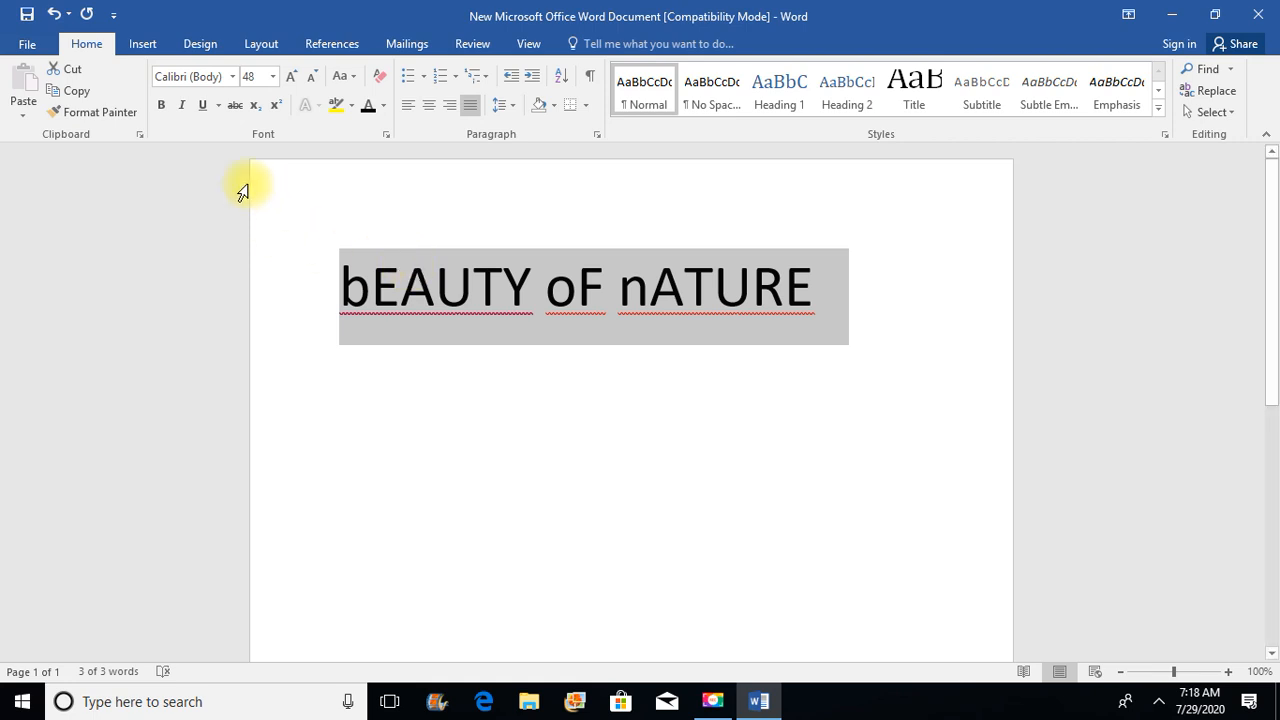
# Change the entire toggle-cased line to lowercase
pyautogui.click(353, 72)
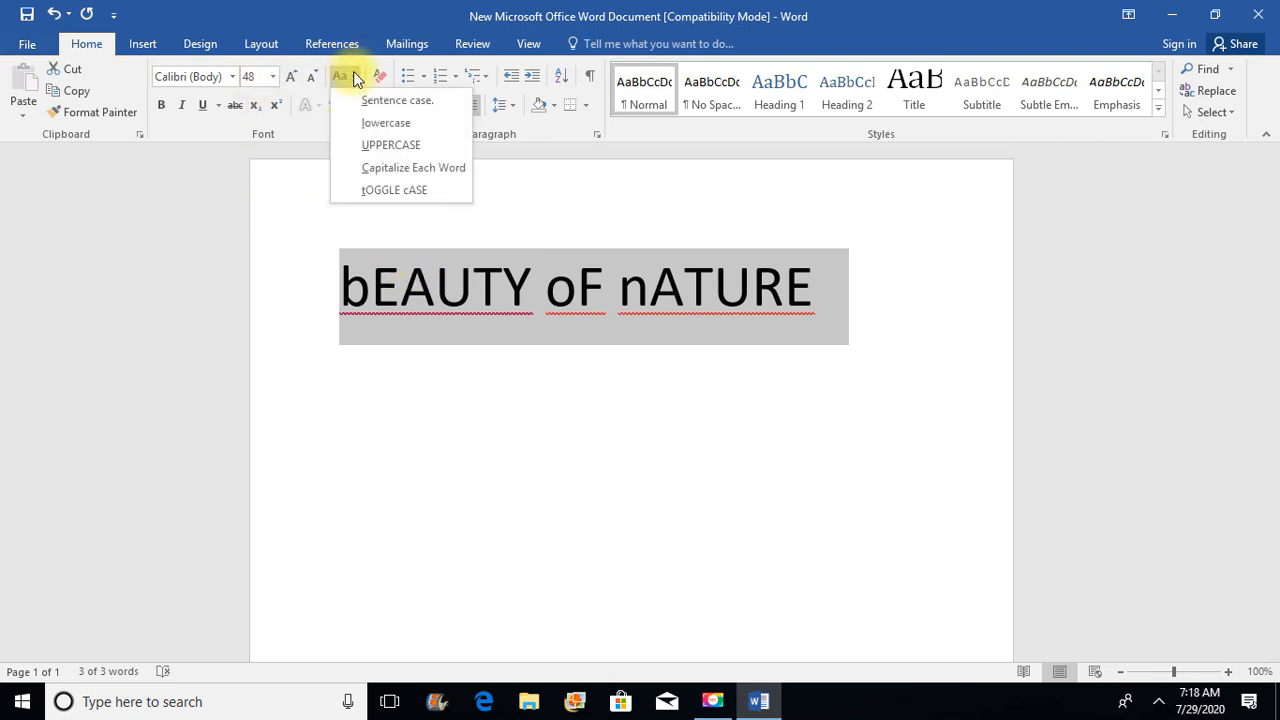
pyautogui.click(373, 122)
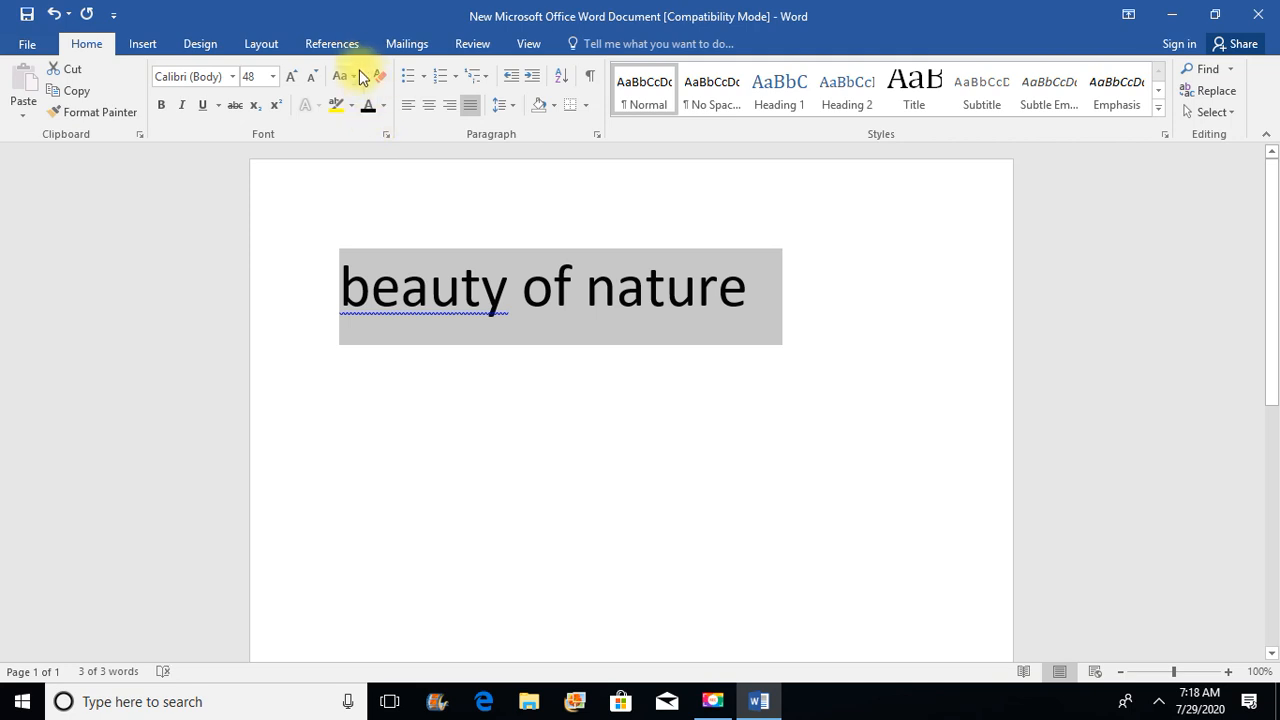
pyautogui.click(360, 78)
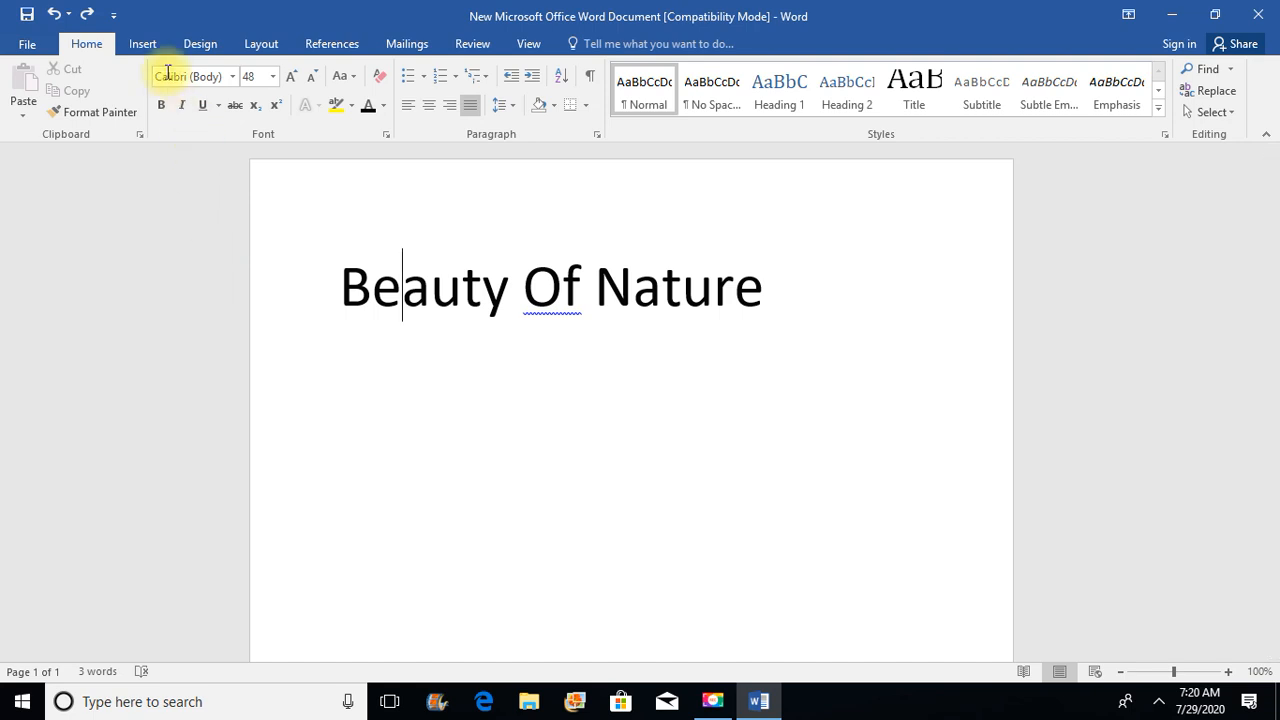
# Insert the picture marguerite-729510_640 from the Desktop folder at the text cursor within the word "Beauty"
pyautogui.click(144, 44)
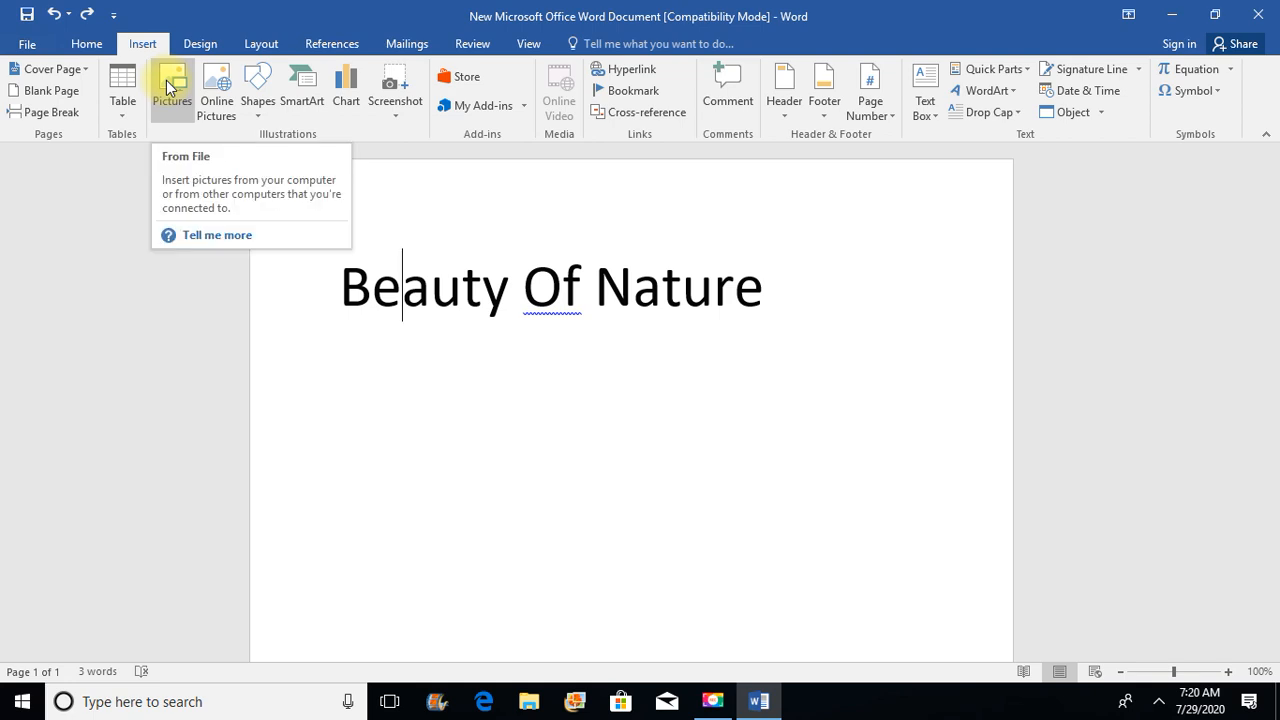
pyautogui.click(167, 81)
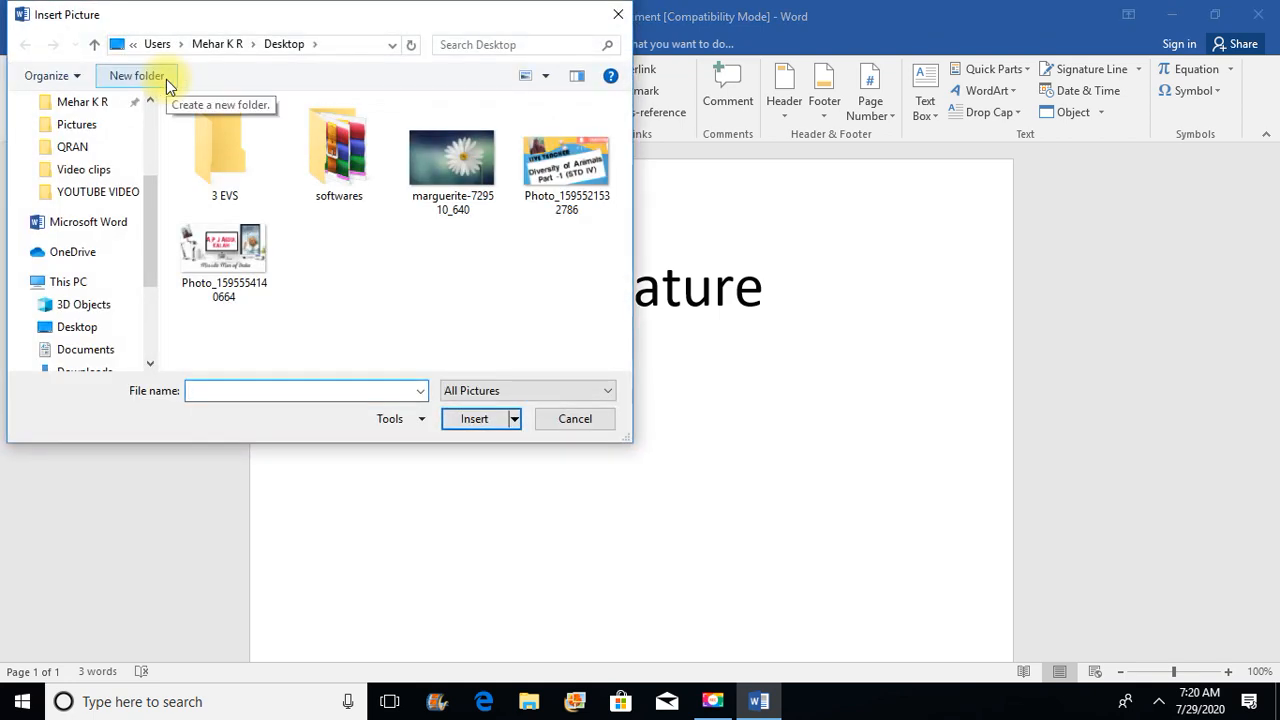
pyautogui.click(455, 162)
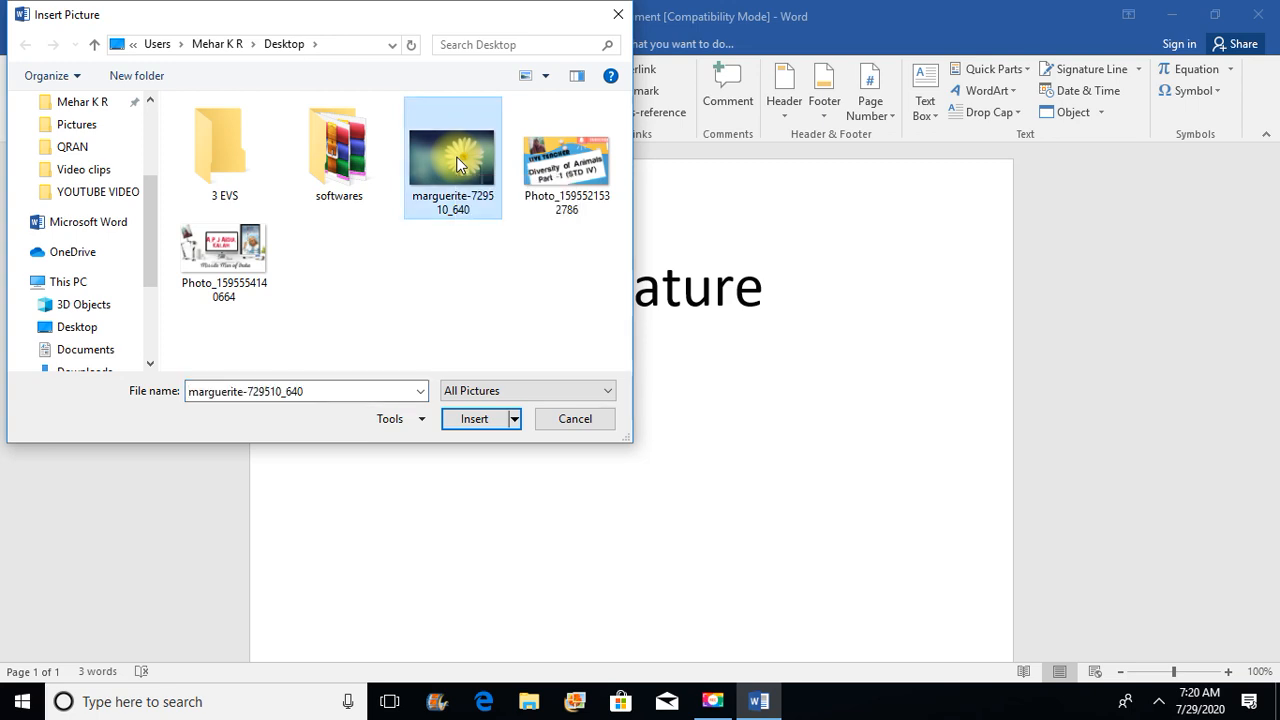
pyautogui.click(472, 419)
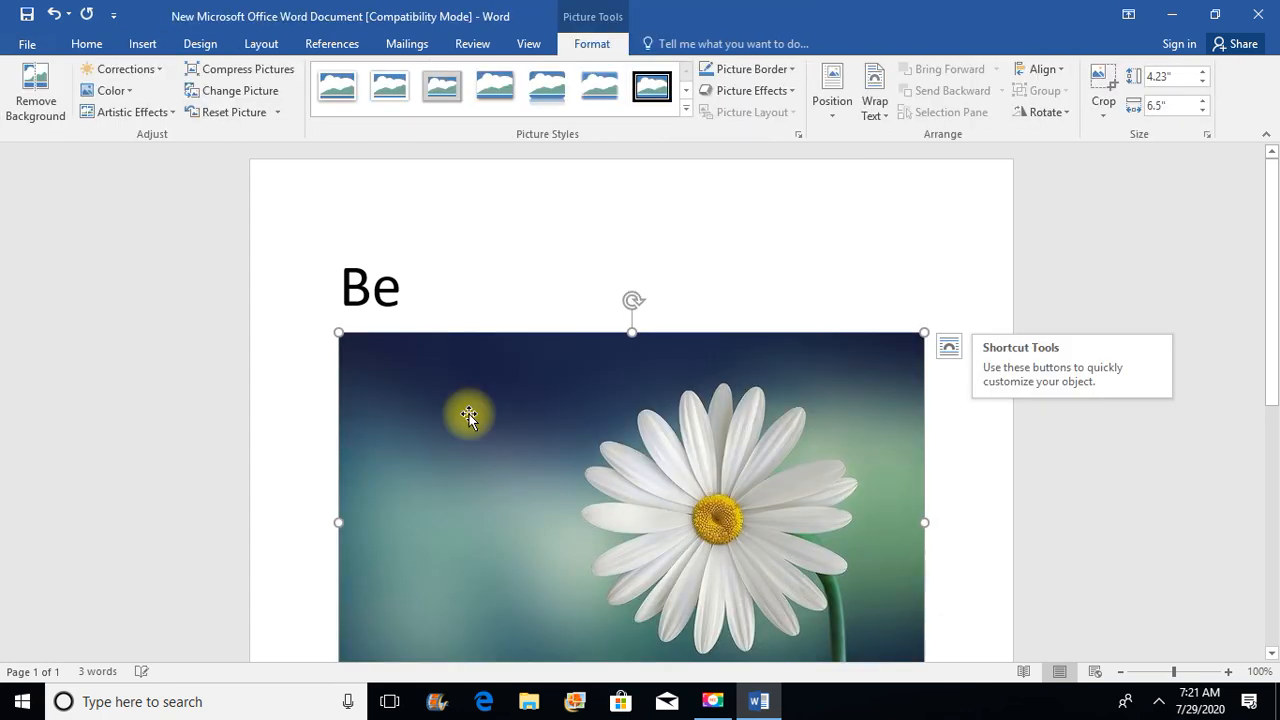